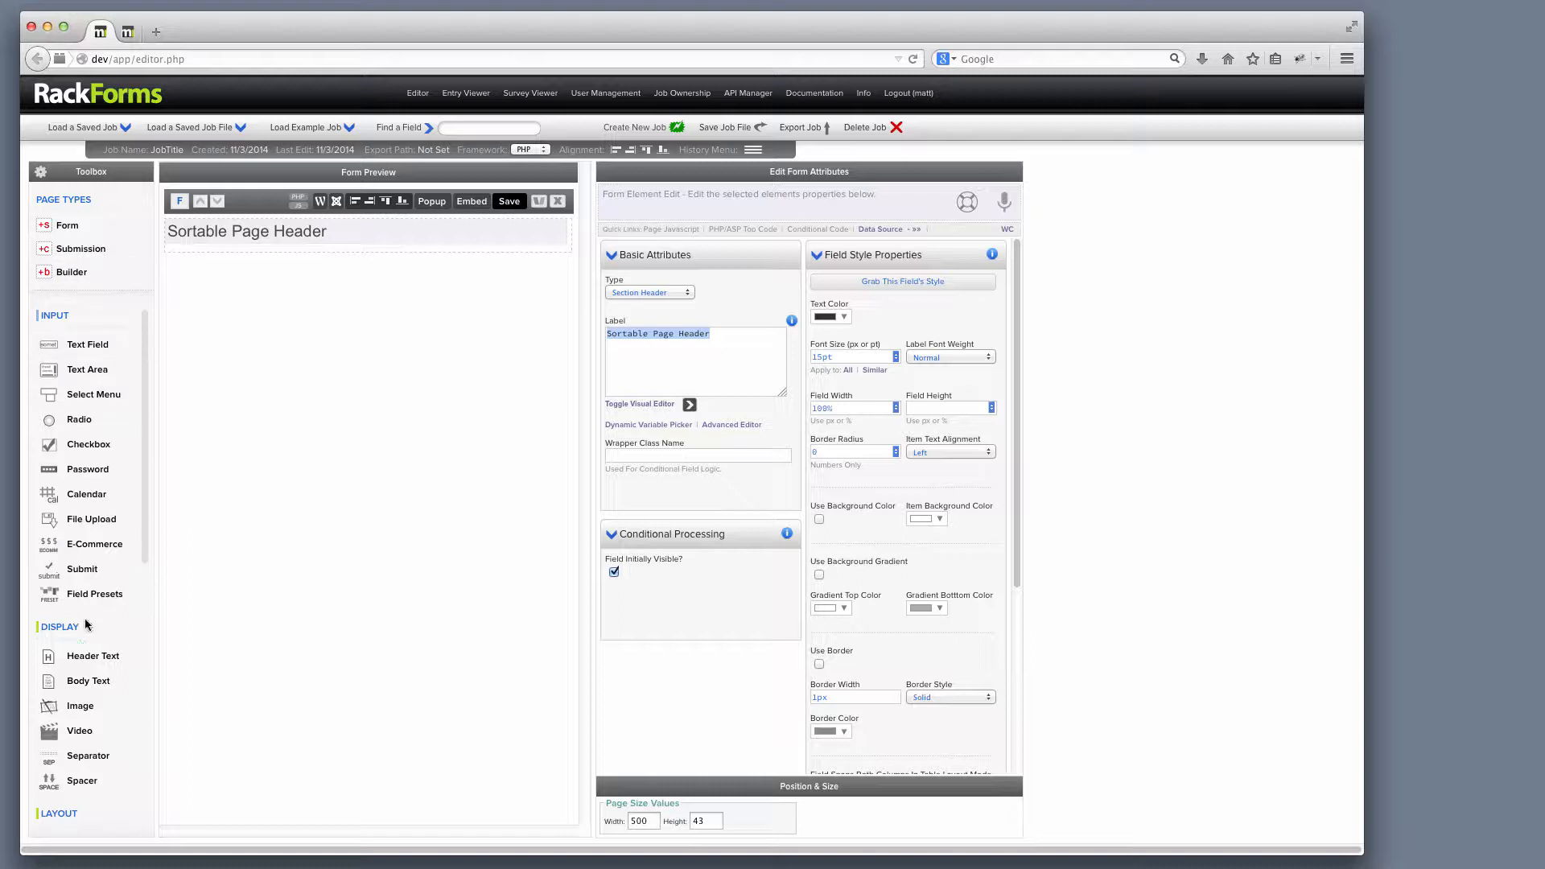
Add a Bucket layout element beneath the page header and enlarge it in both width and height.
scroll(95, 656, down, 3)
click(83, 753)
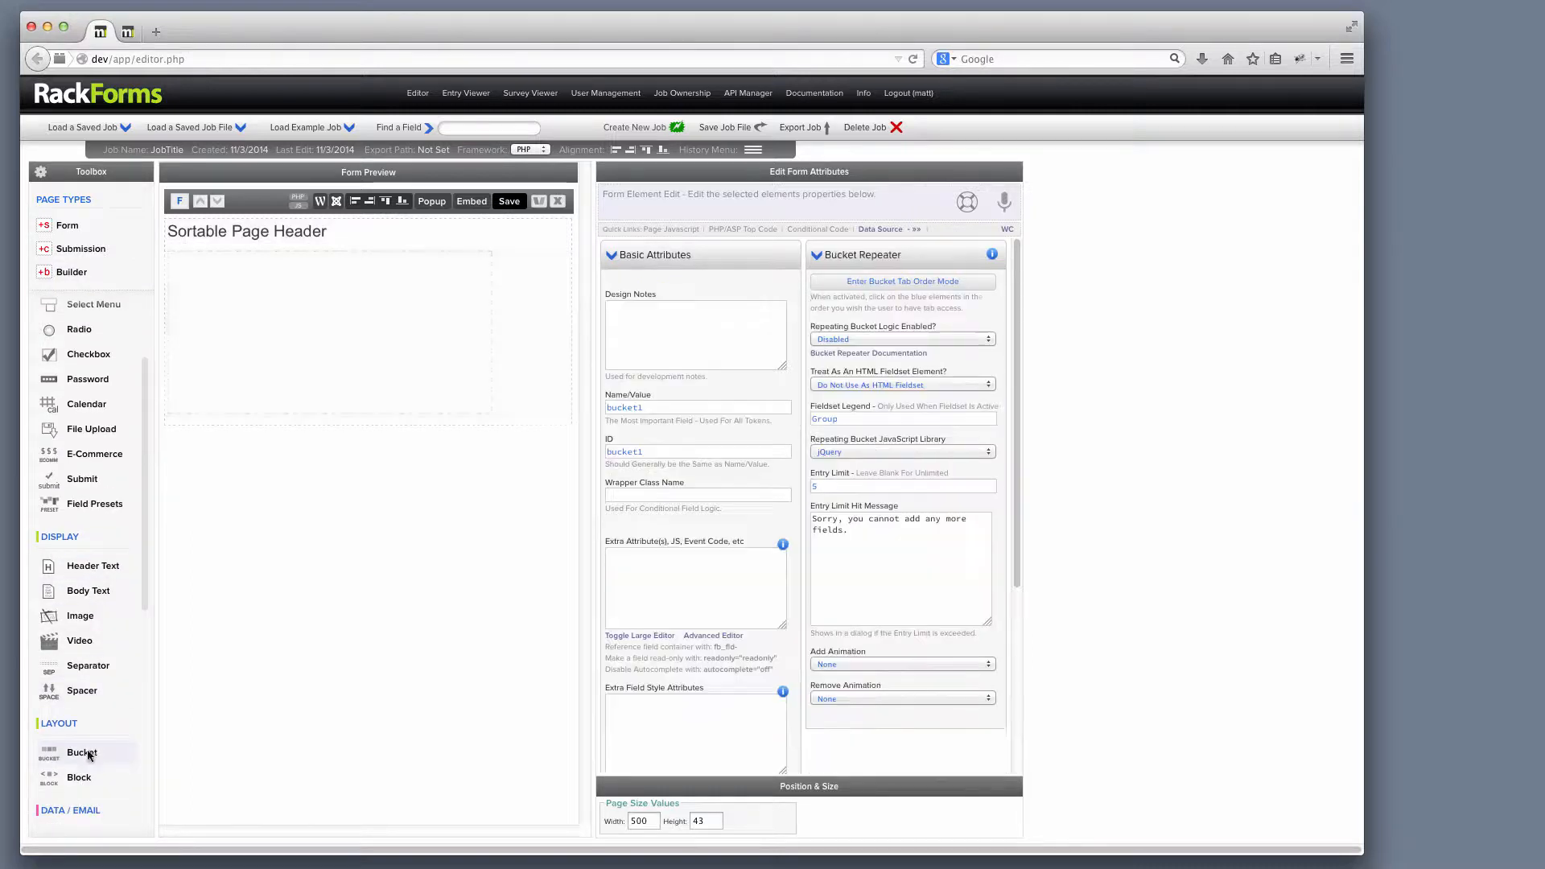
drag(490, 355, 543, 451)
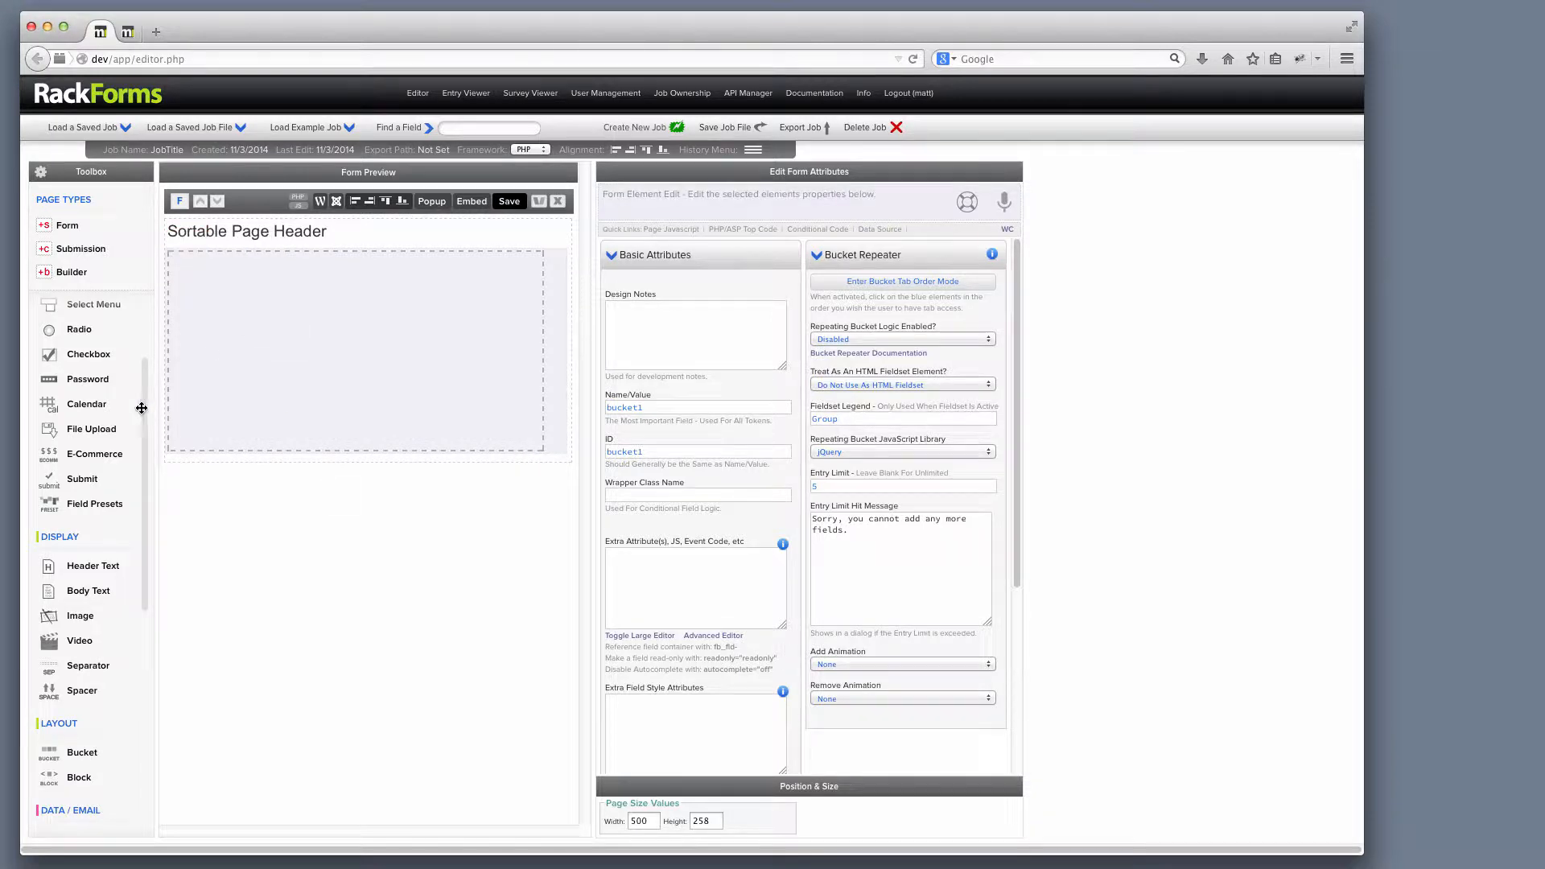
Arrange four text fields in a two-by-two grid inside the bucket and shorten the bucket to fit them more closely.
scroll(81, 342, up, 3)
click(78, 338)
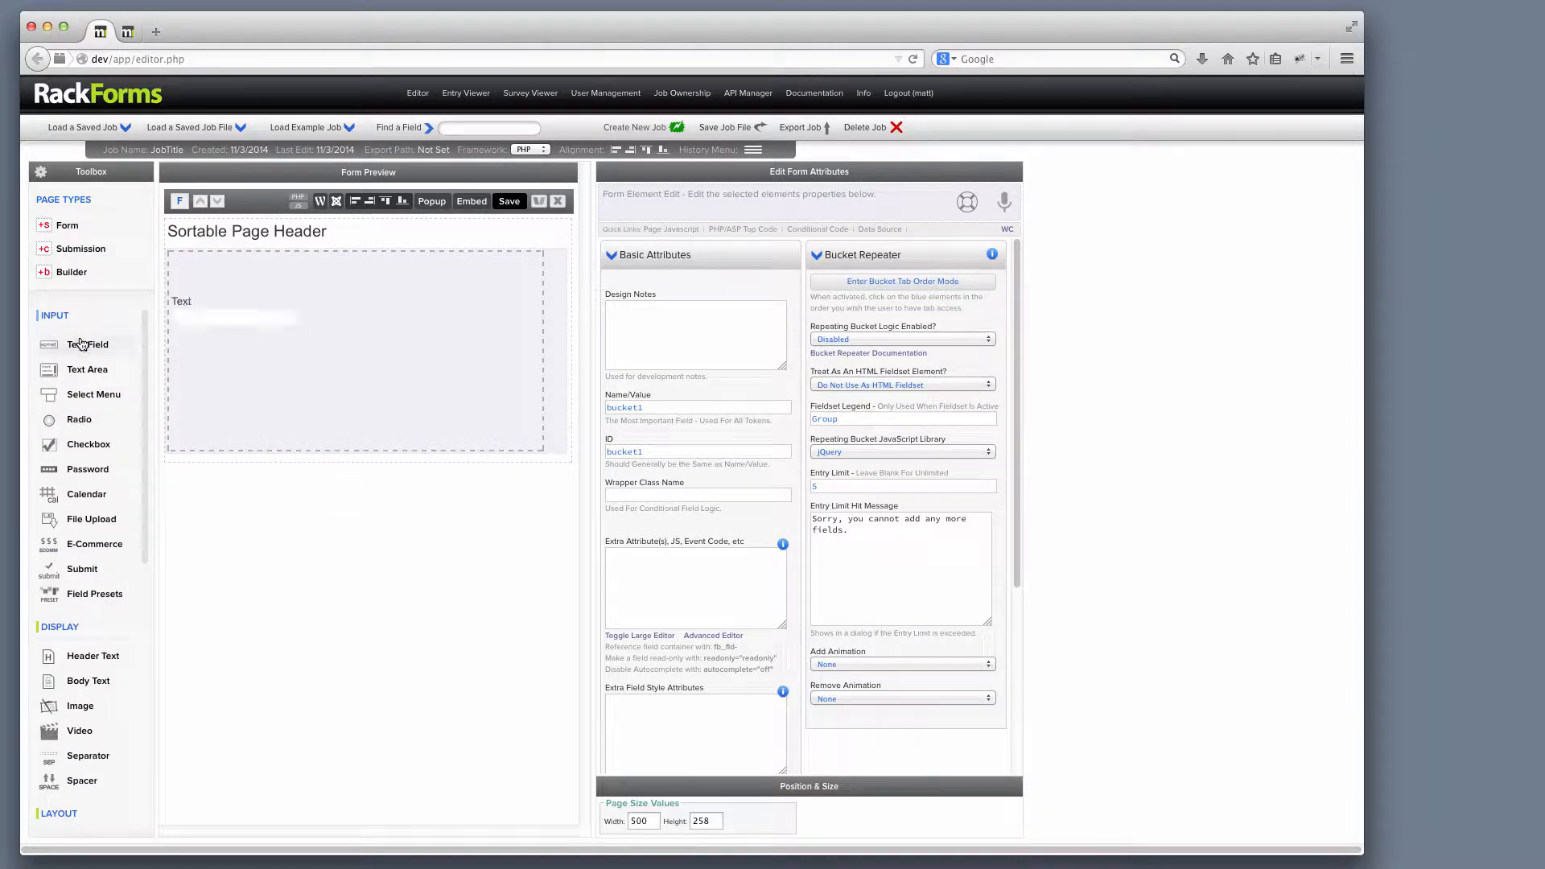
drag(214, 317, 383, 321)
click(84, 345)
click(75, 354)
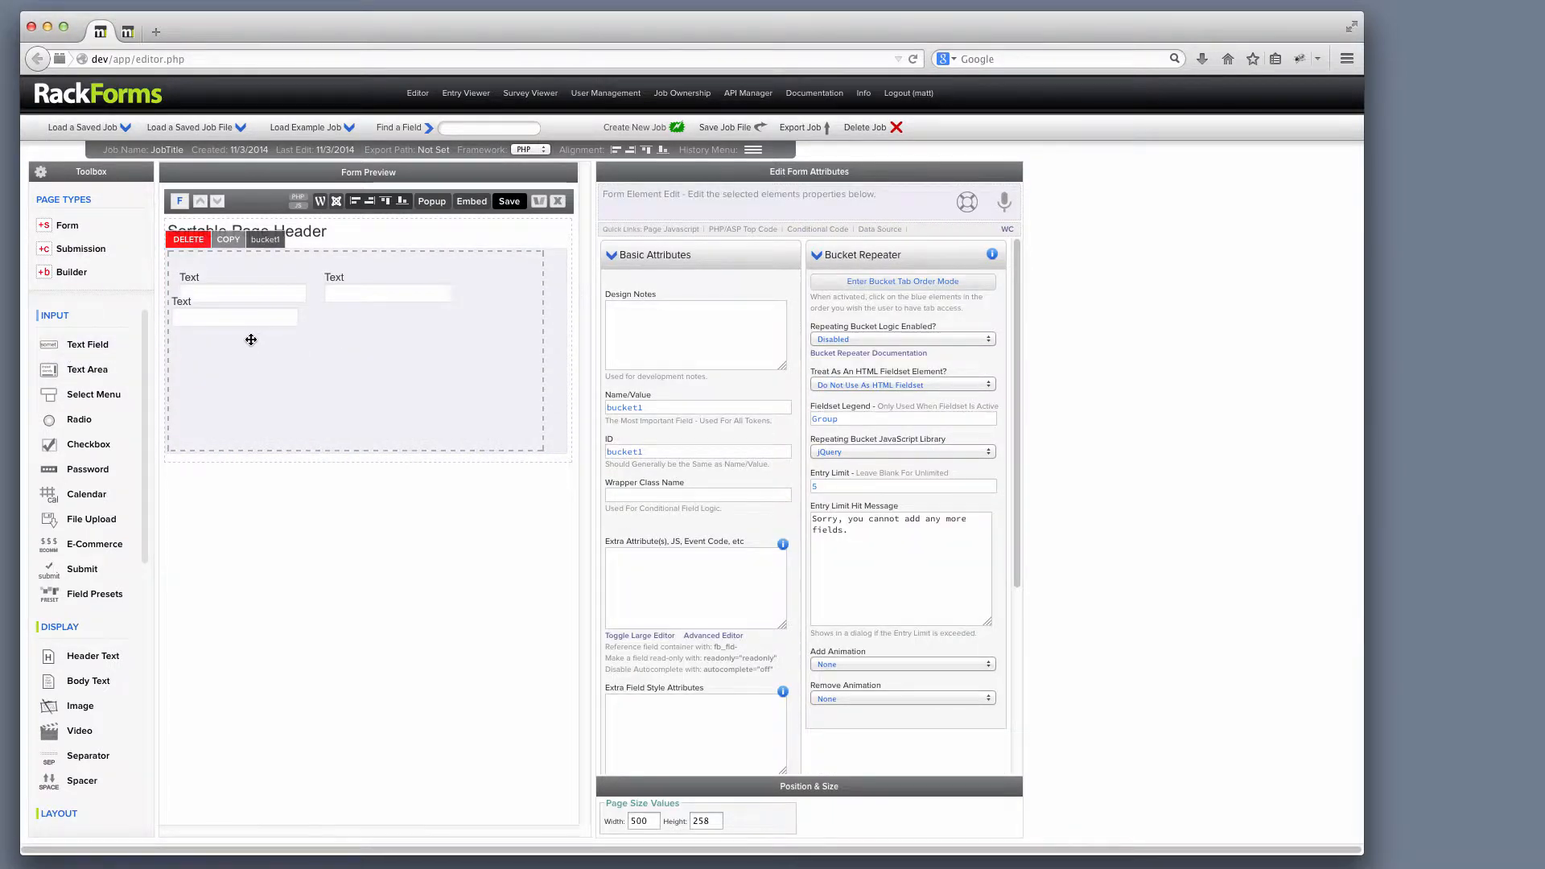
drag(248, 338, 258, 341)
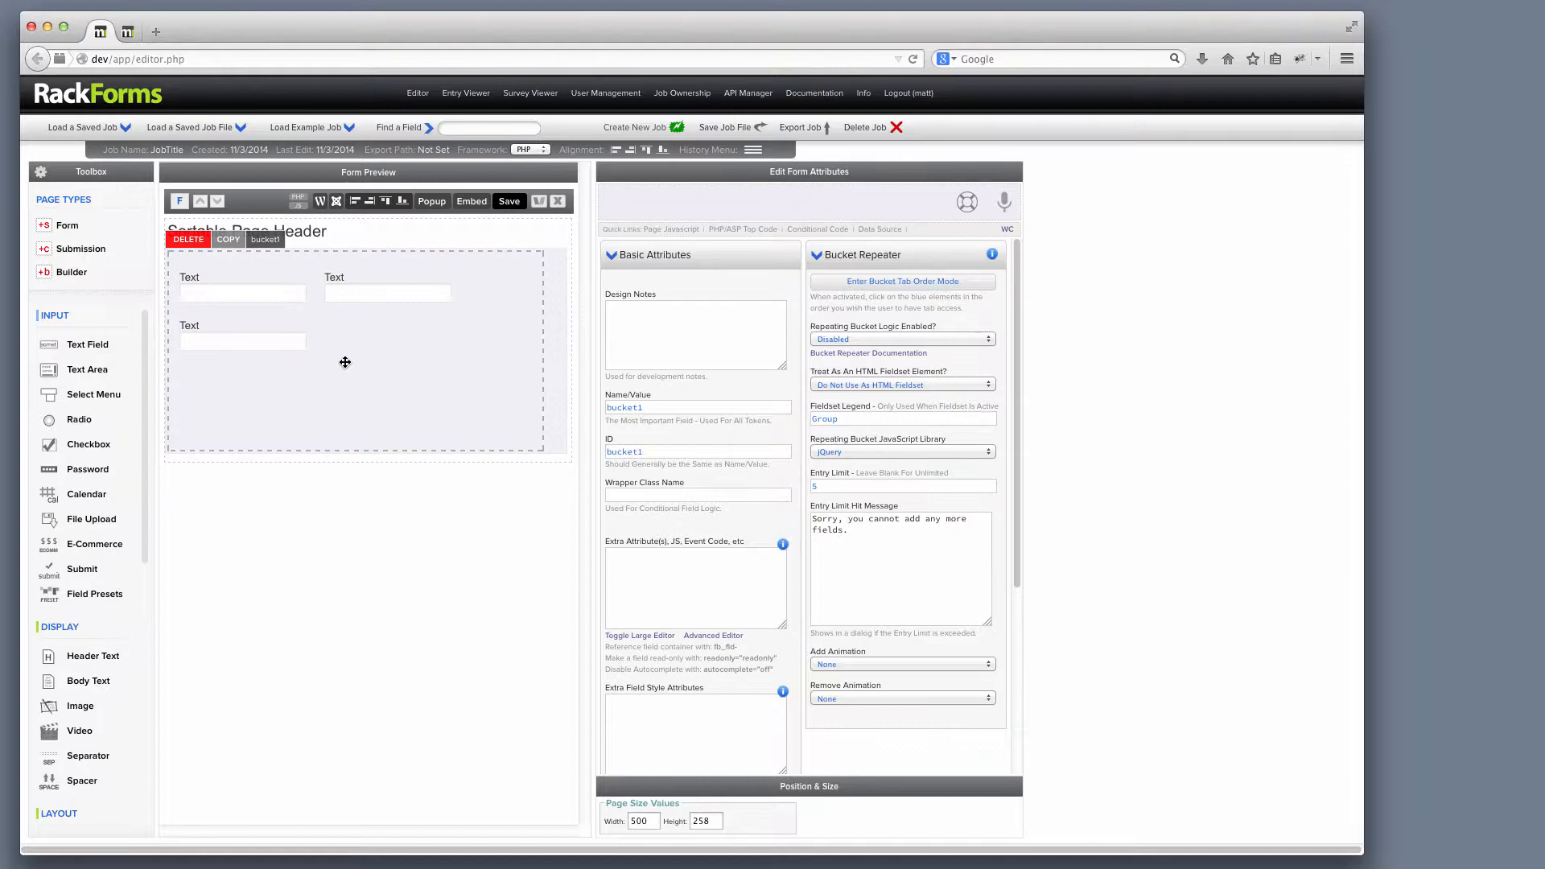
click(82, 351)
drag(175, 312, 332, 336)
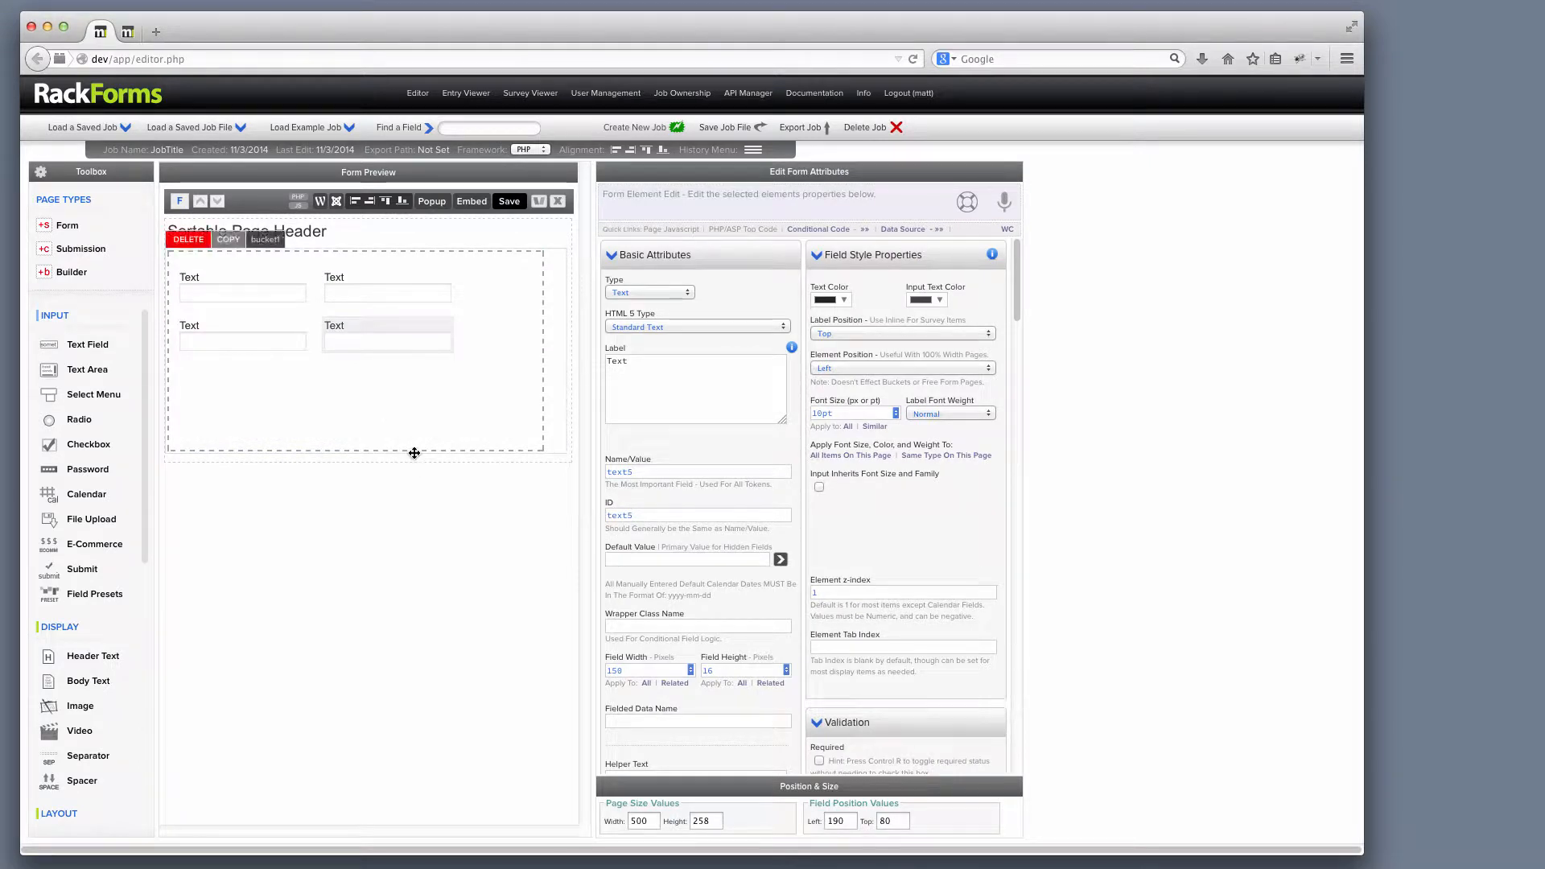
click(415, 452)
drag(413, 452, 415, 398)
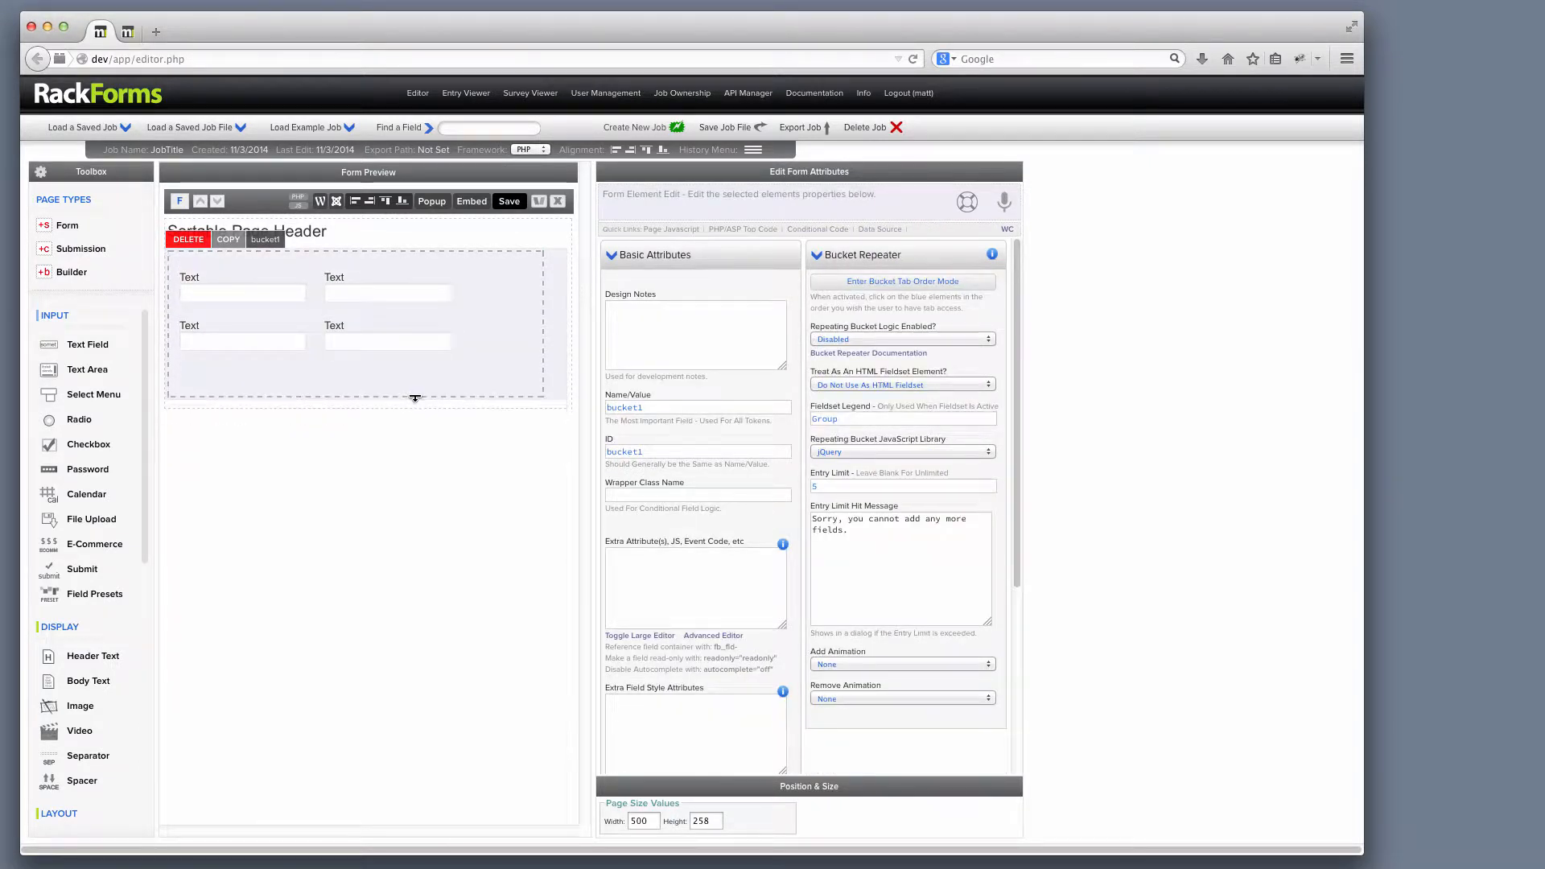
Label the first text field of the upper row Name and the second one Email.
click(263, 288)
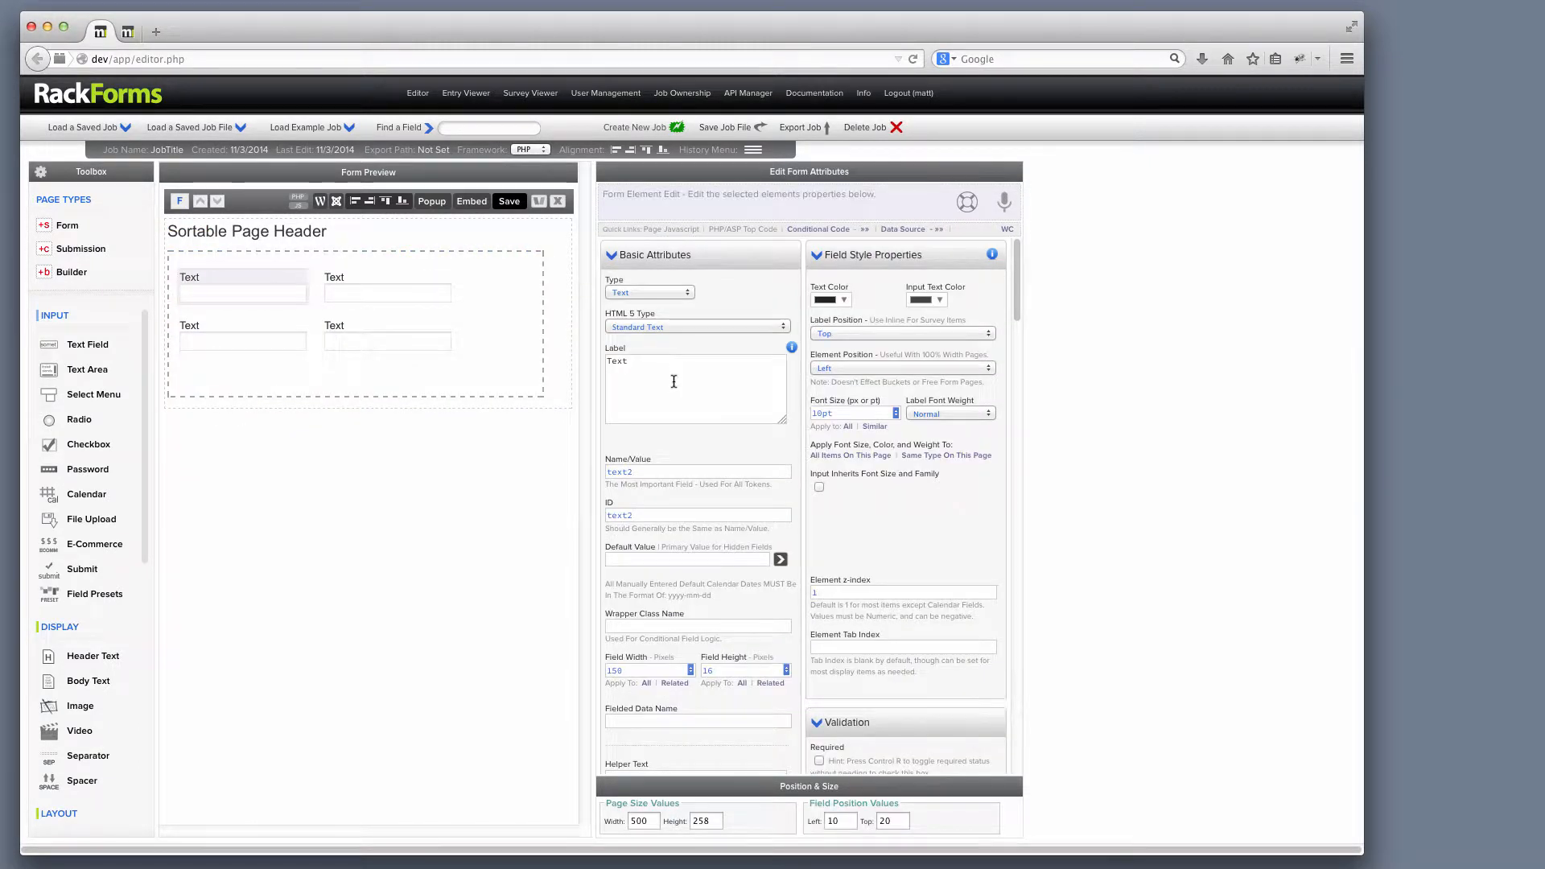
double_click(675, 356)
text(Name)
click(400, 288)
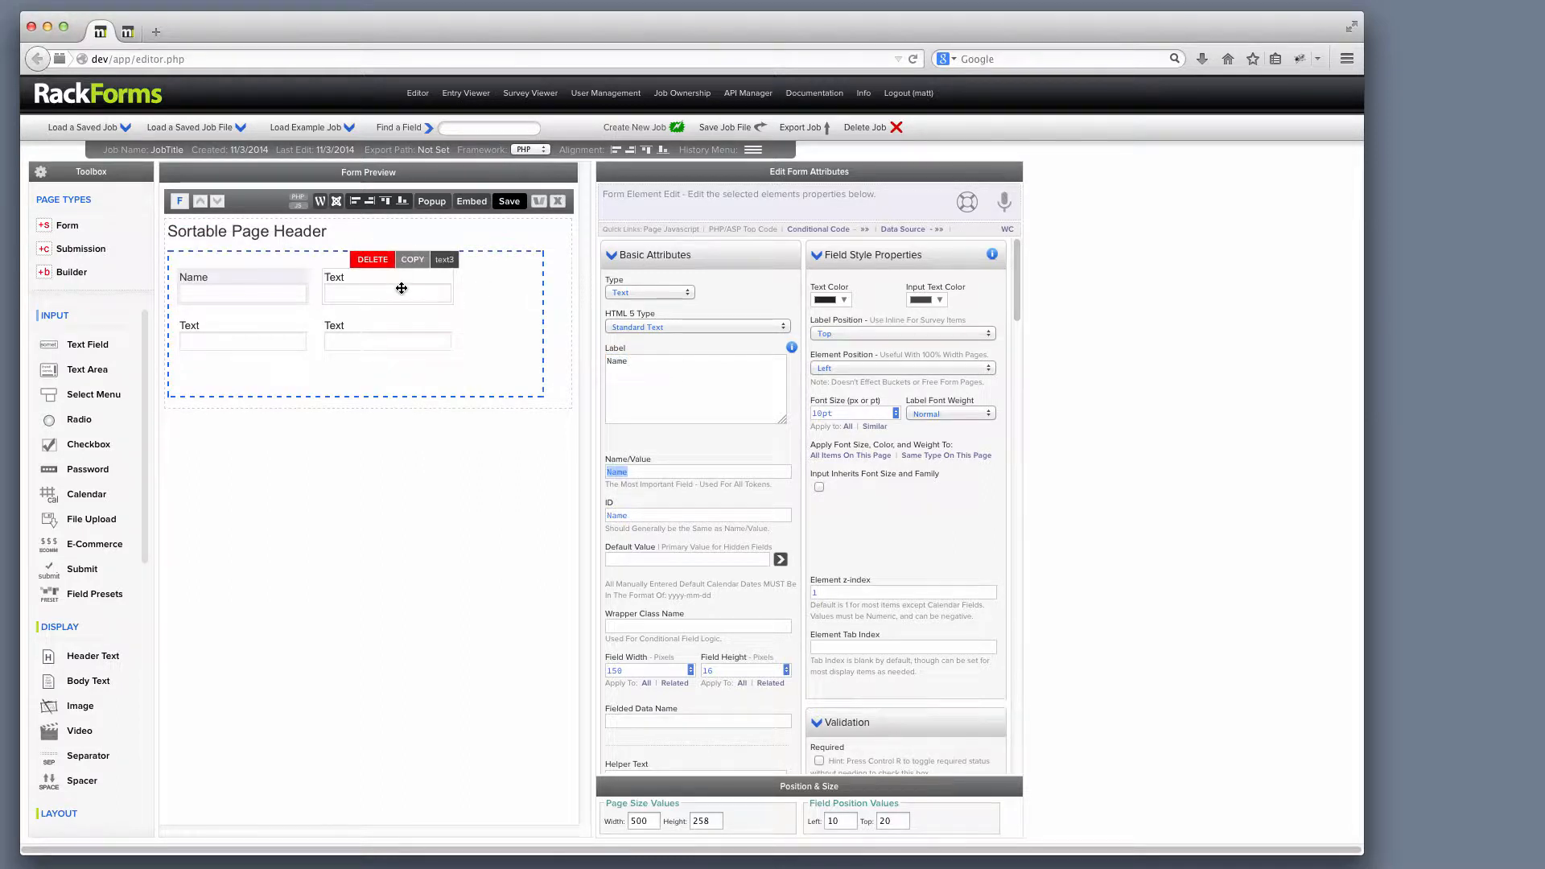
double_click(636, 361)
text(Email)
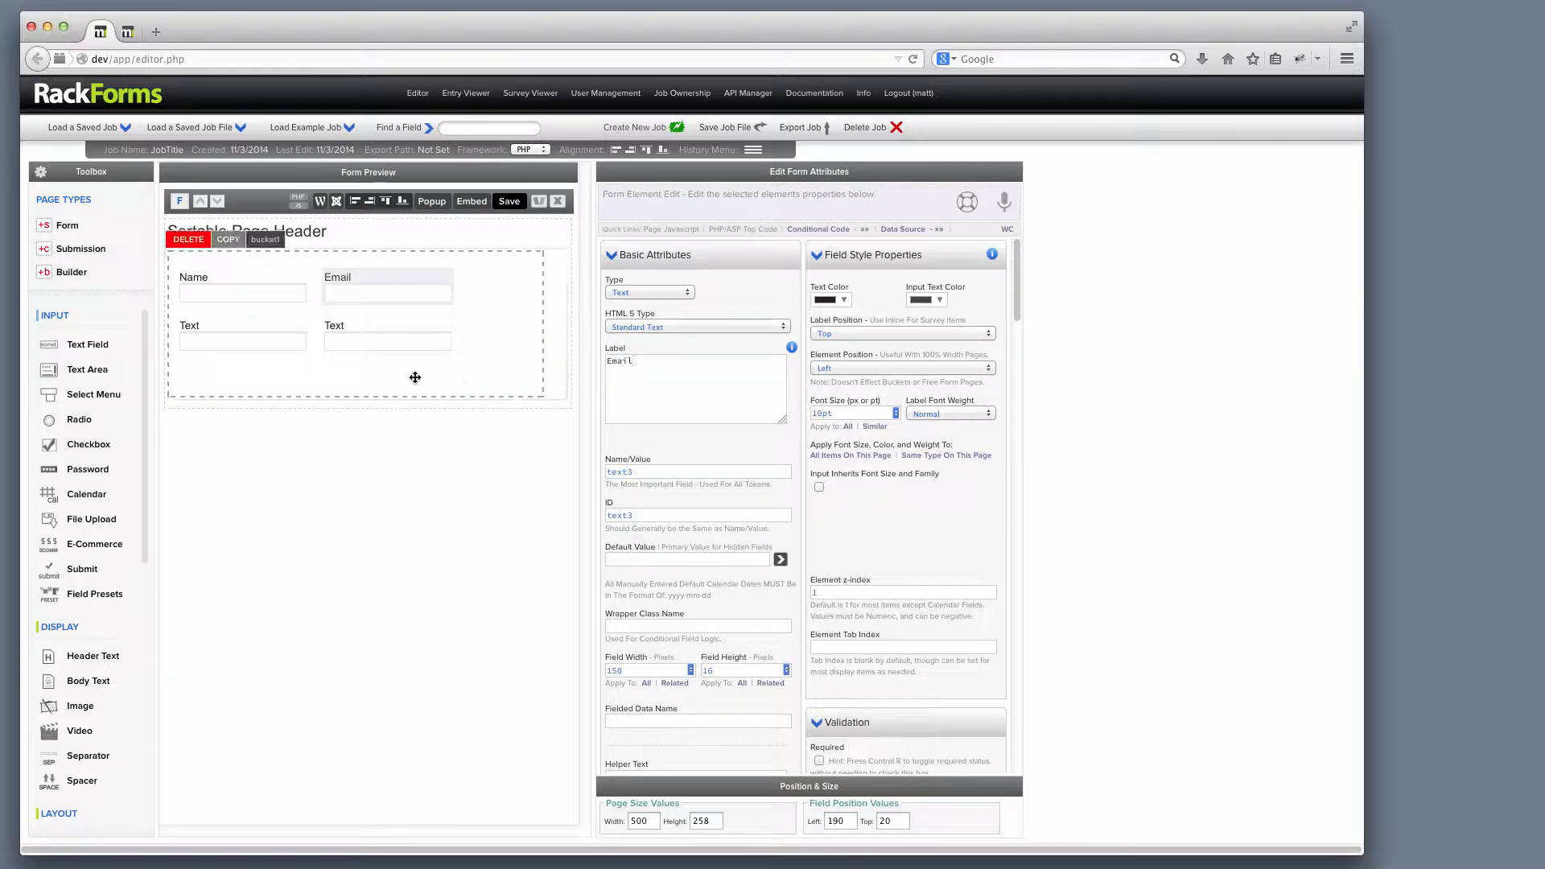
Label the first text field of the lower row Age.
click(262, 345)
double_click(635, 361)
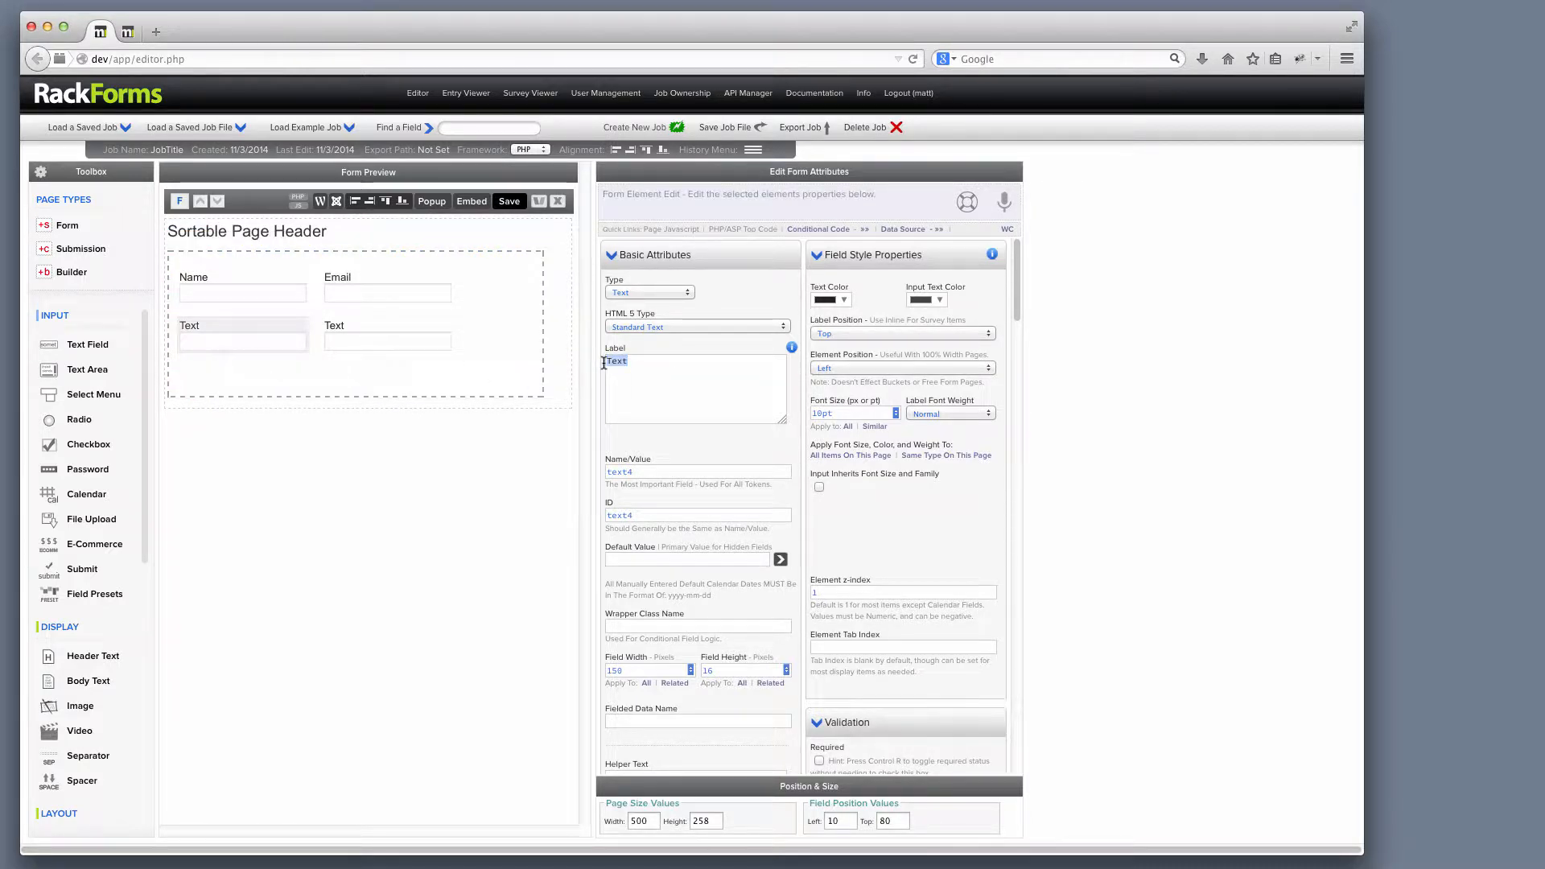
text(Age)
mouse_move(443, 346)
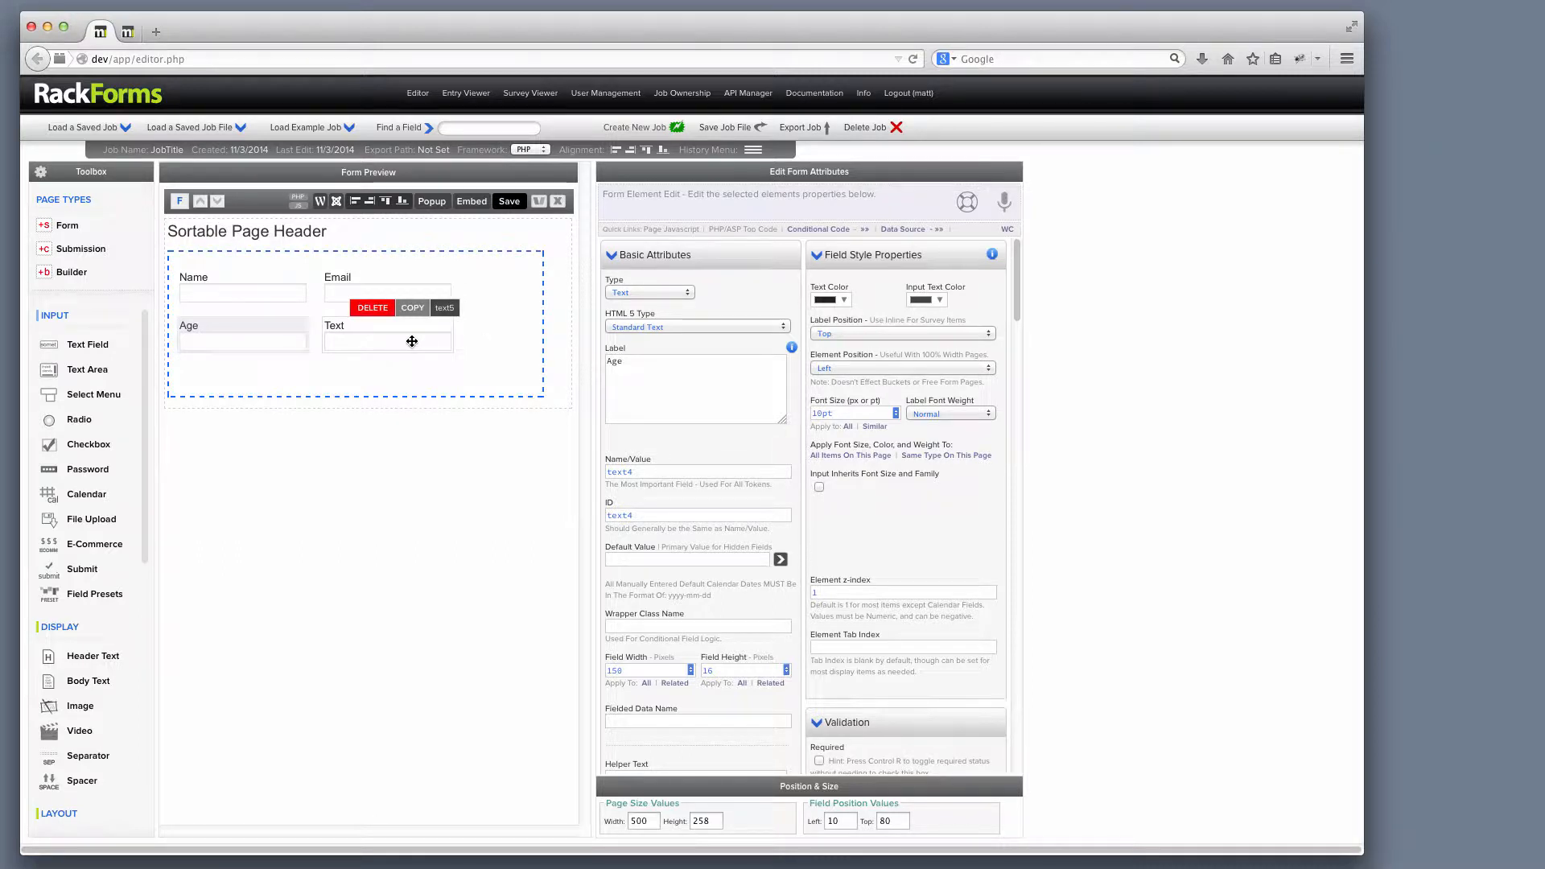
mouse_move(299, 332)
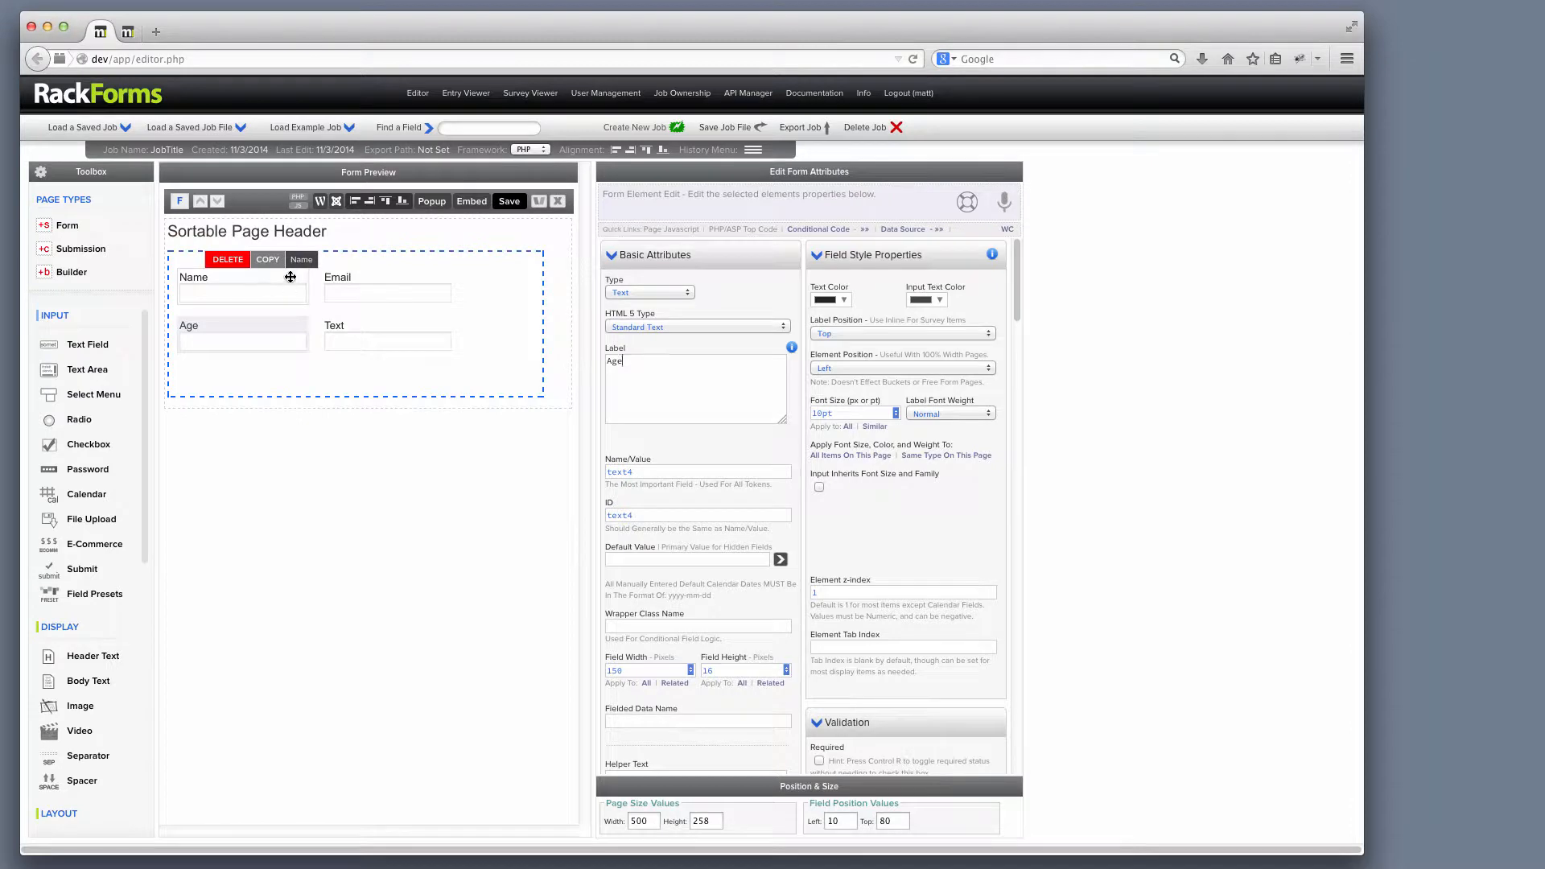
Insert a Query element directly after the Sortable Page Header, above the bucket.
click(281, 231)
scroll(71, 643, down, 2)
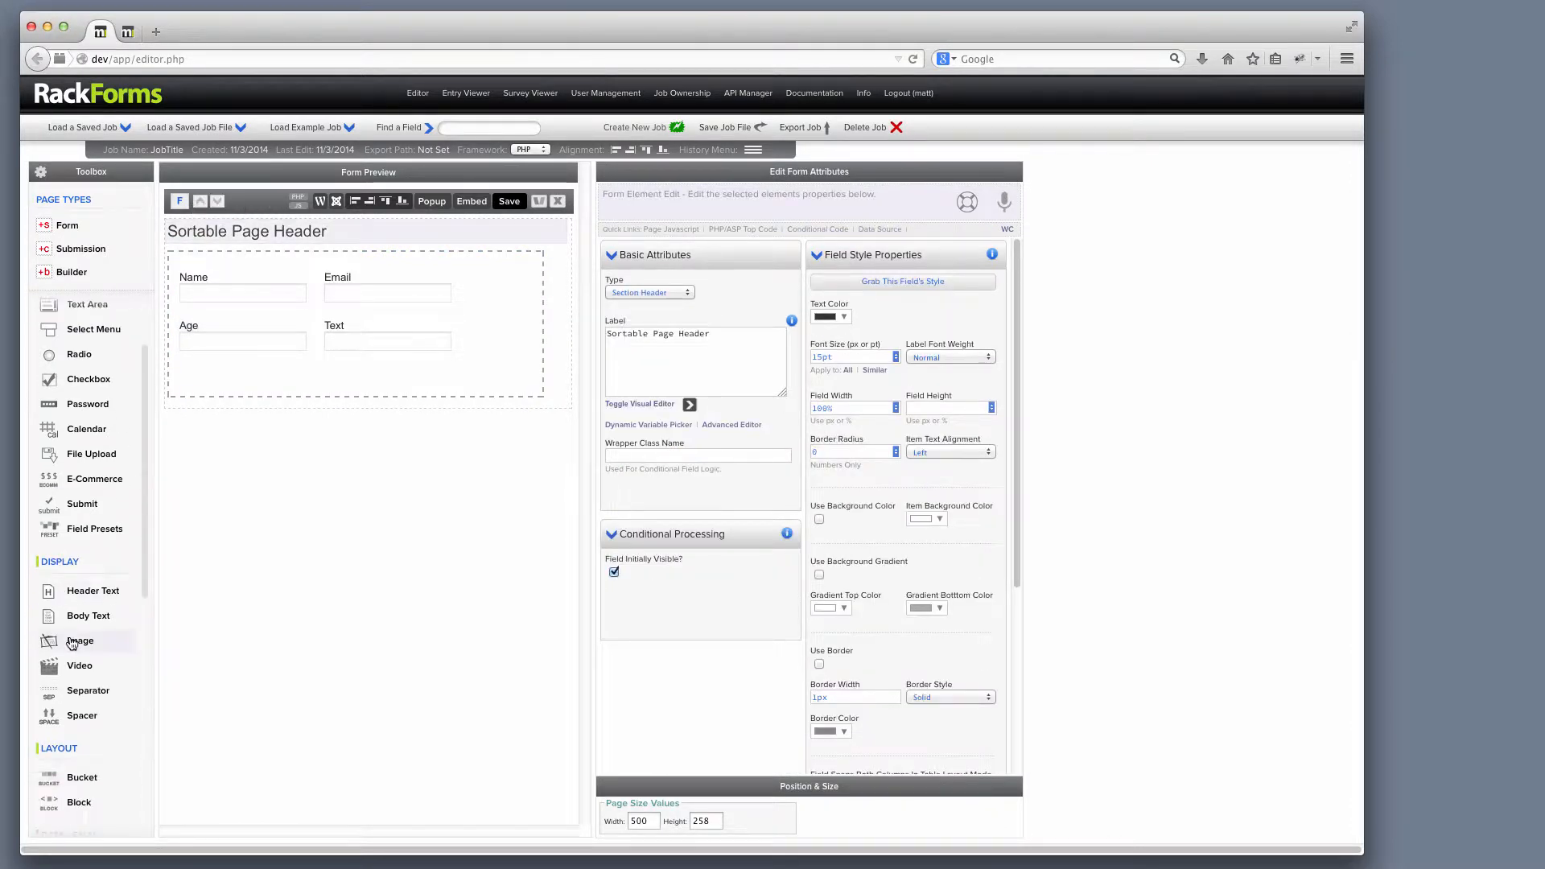
scroll(71, 644, down, 5)
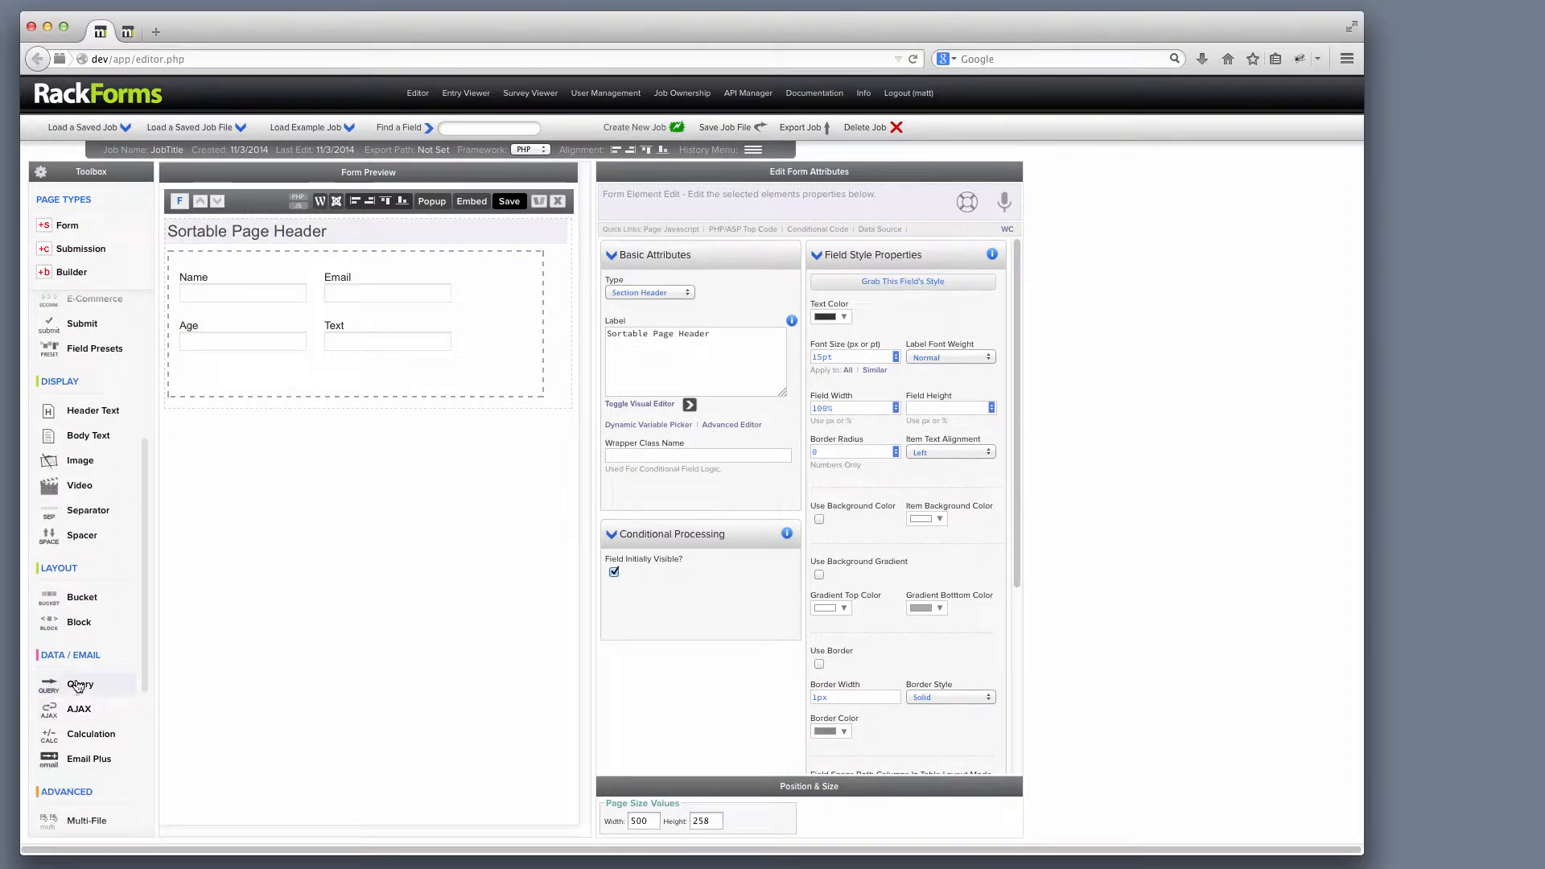
drag(104, 656, 39, 655)
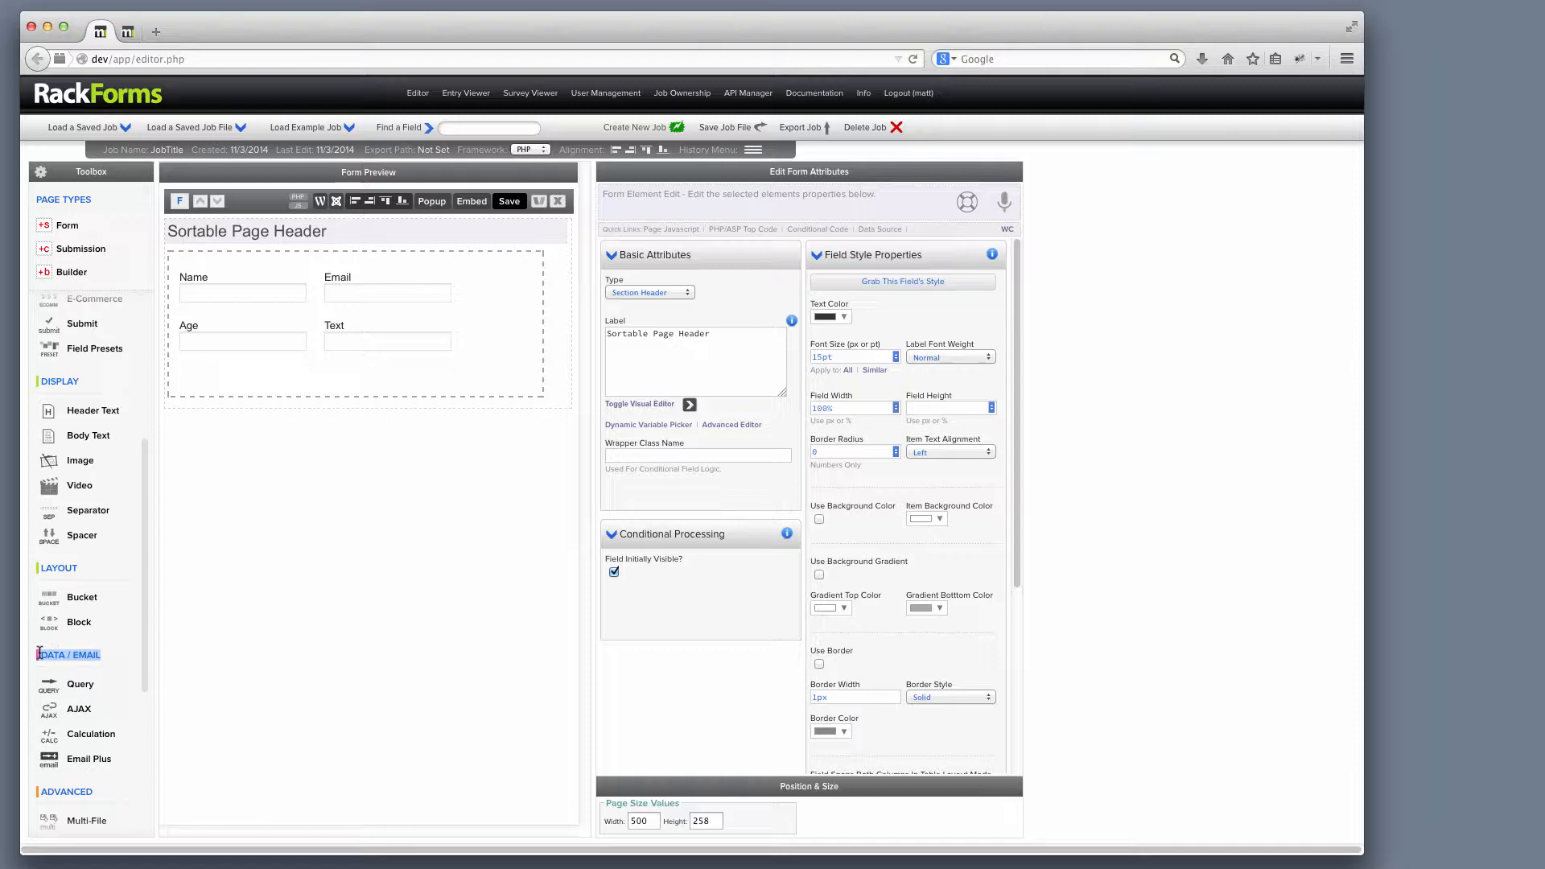
click(78, 684)
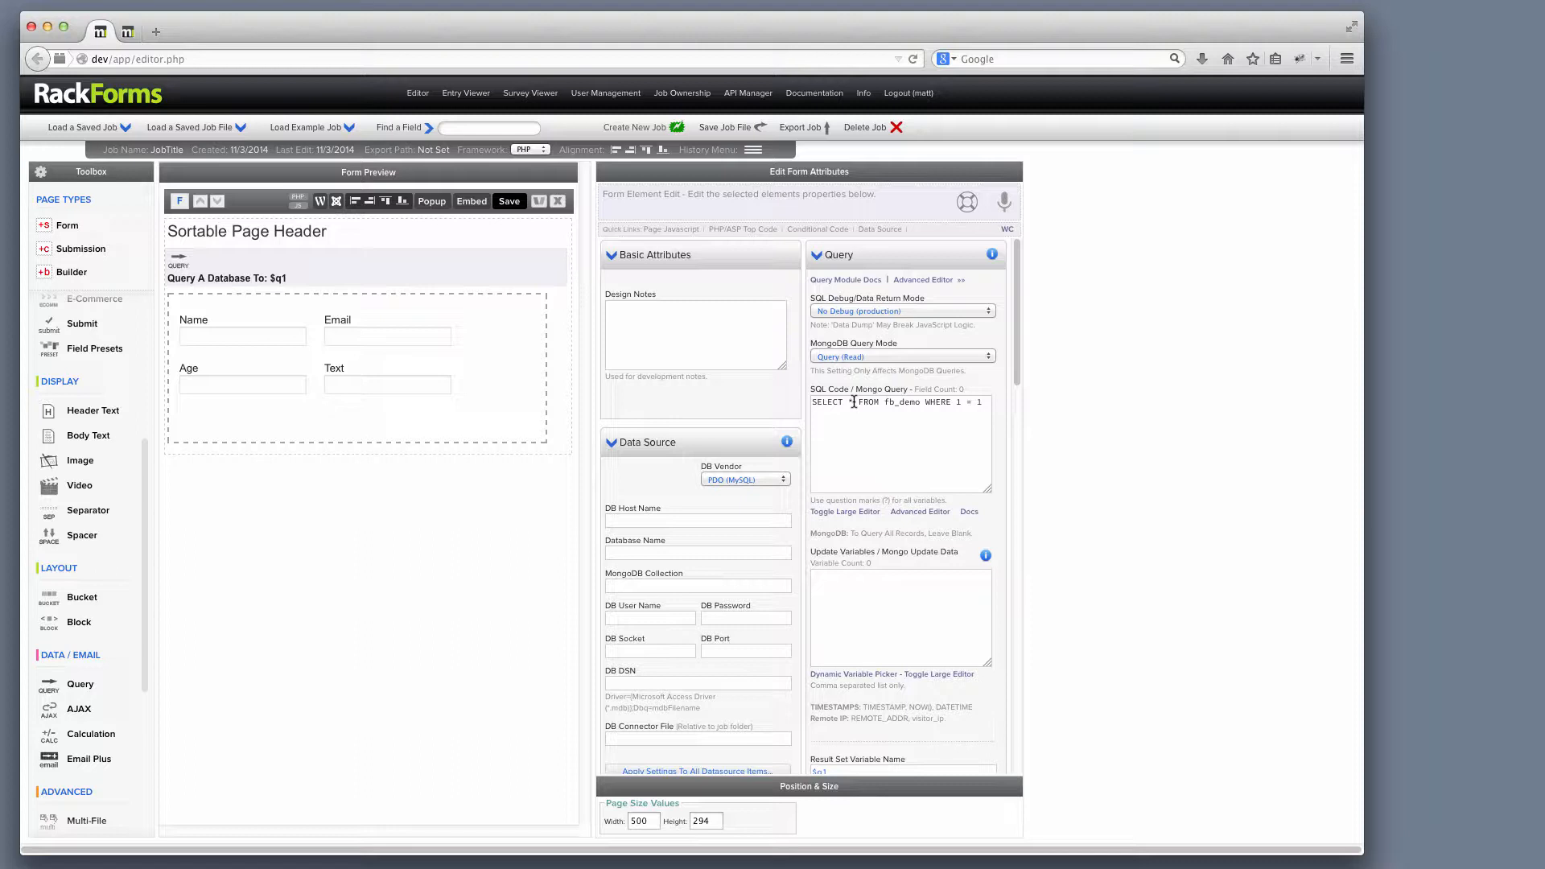
Set the query's SQL Debug/Data Return Mode to Data Dump and save the job to generate its output page.
mouse_move(885, 402)
mouse_down()
mouse_move(917, 401)
mouse_move(900, 401)
mouse_up()
drag(900, 402, 899, 402)
click(891, 312)
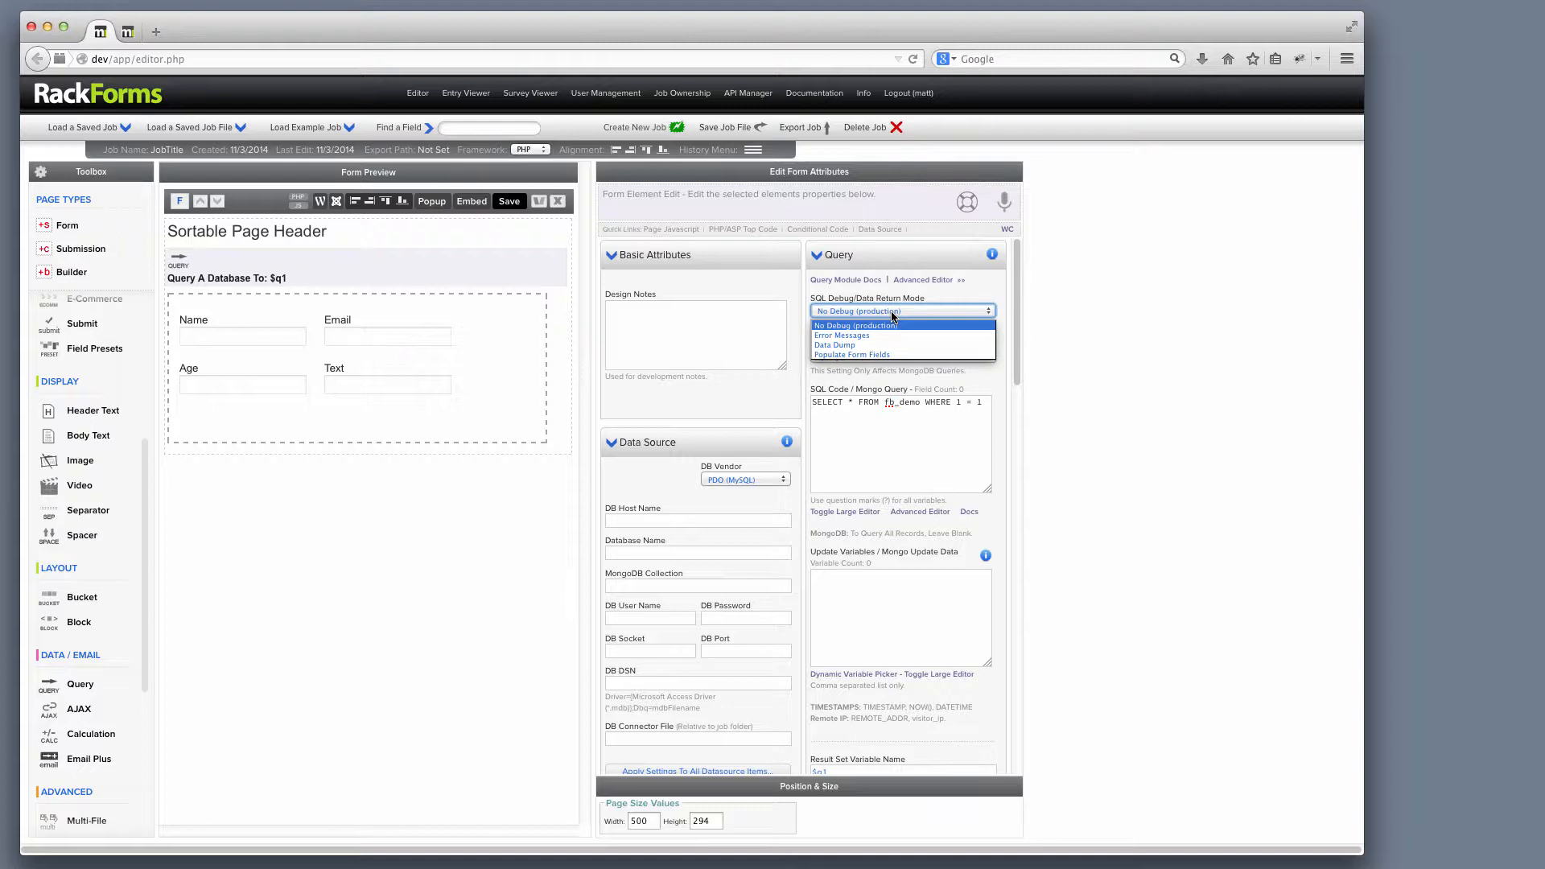
click(834, 345)
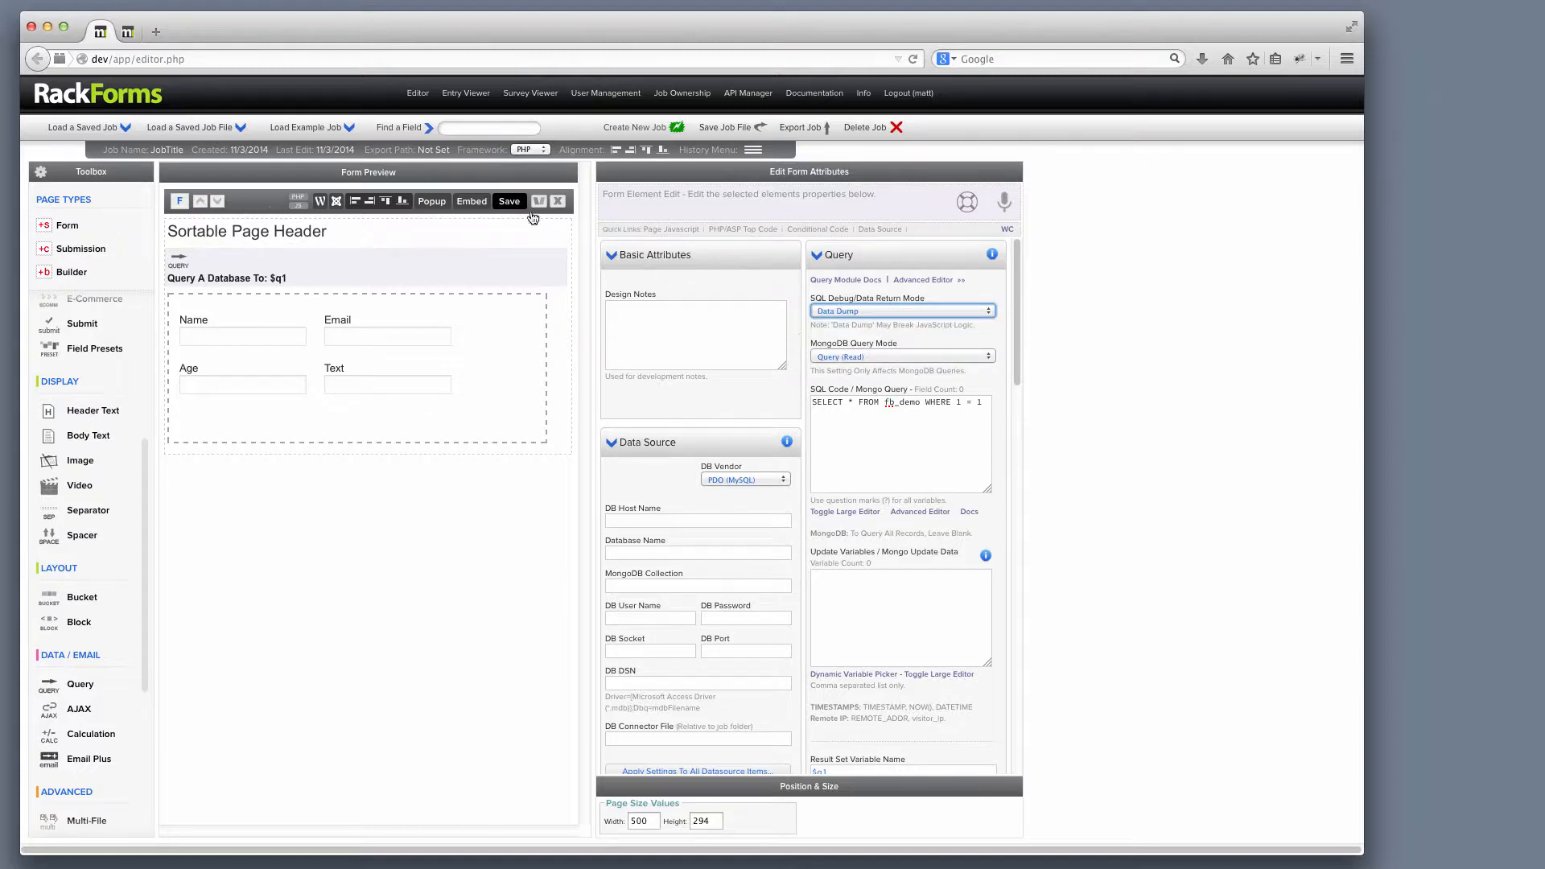
click(508, 201)
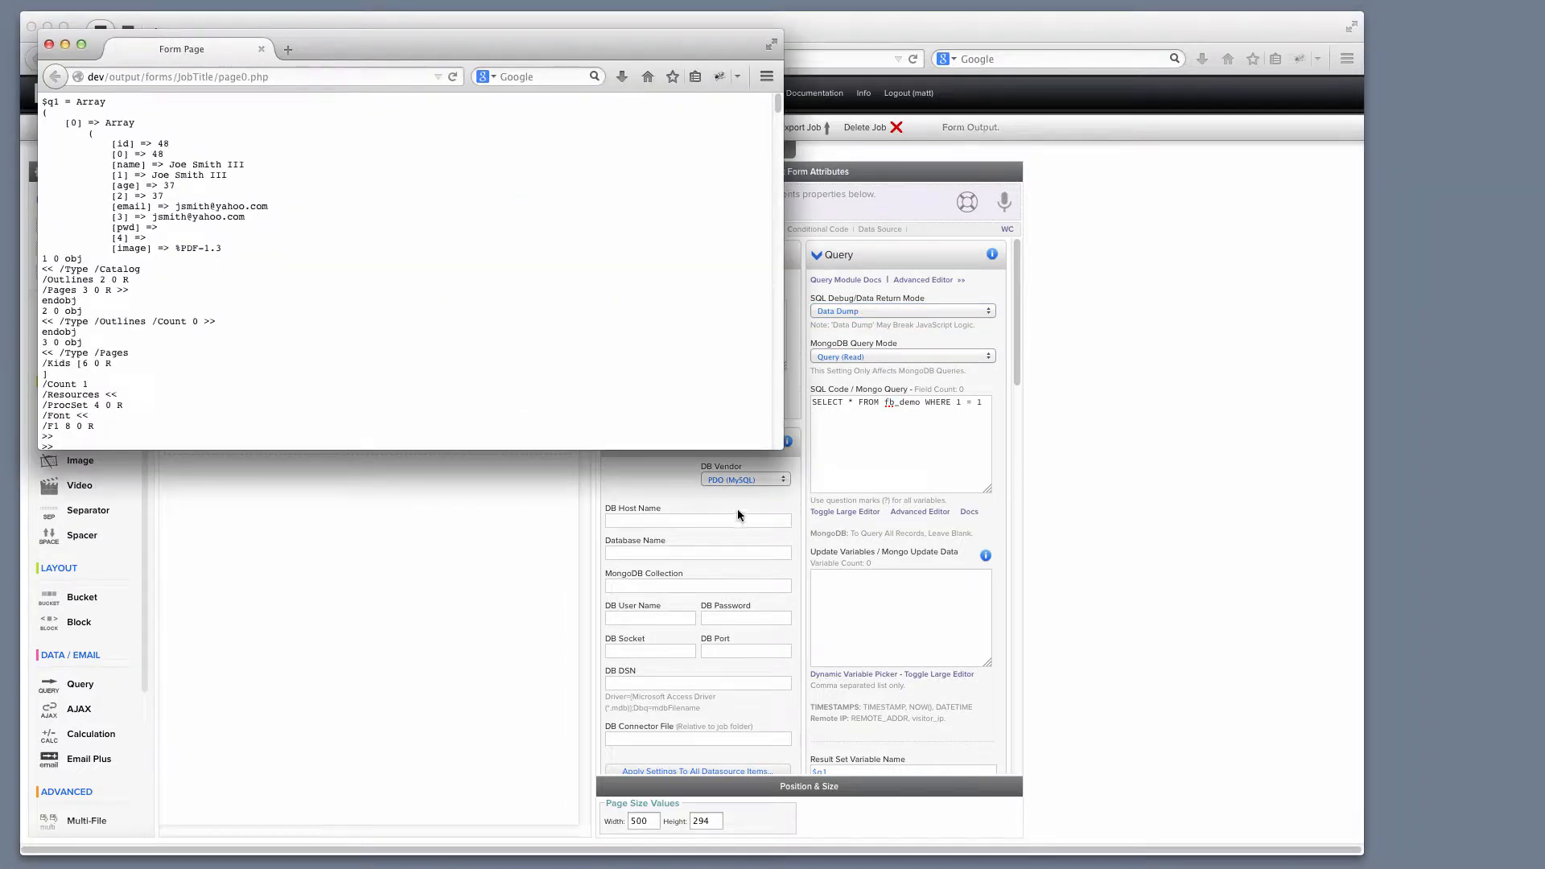
Examine the $q1 result array and its database records in the enlarged output window, and close the window.
drag(781, 447, 901, 712)
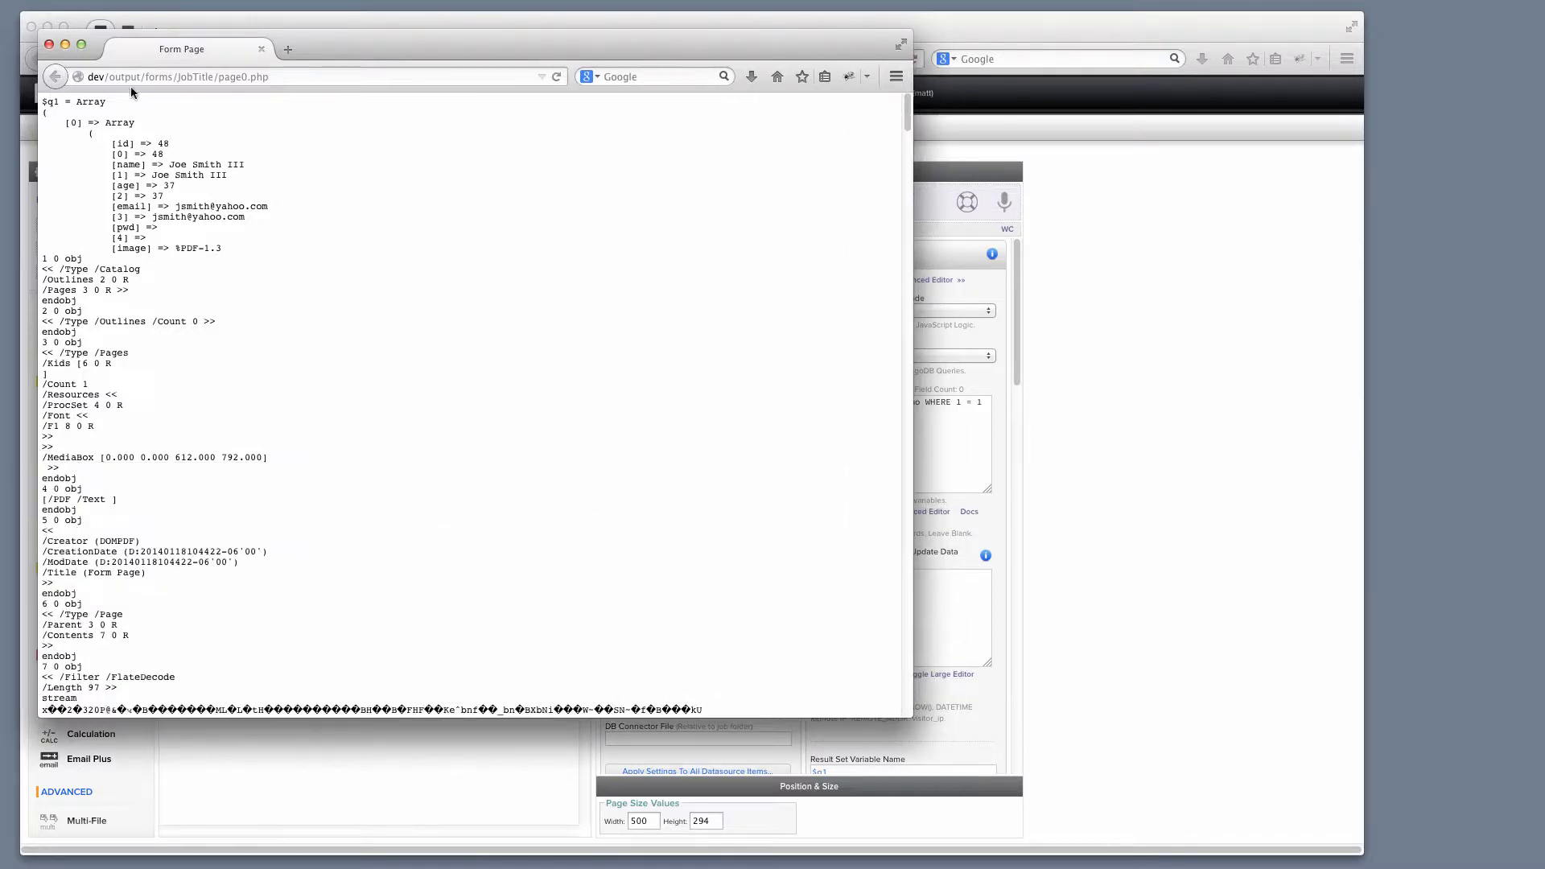
drag(405, 45, 527, 46)
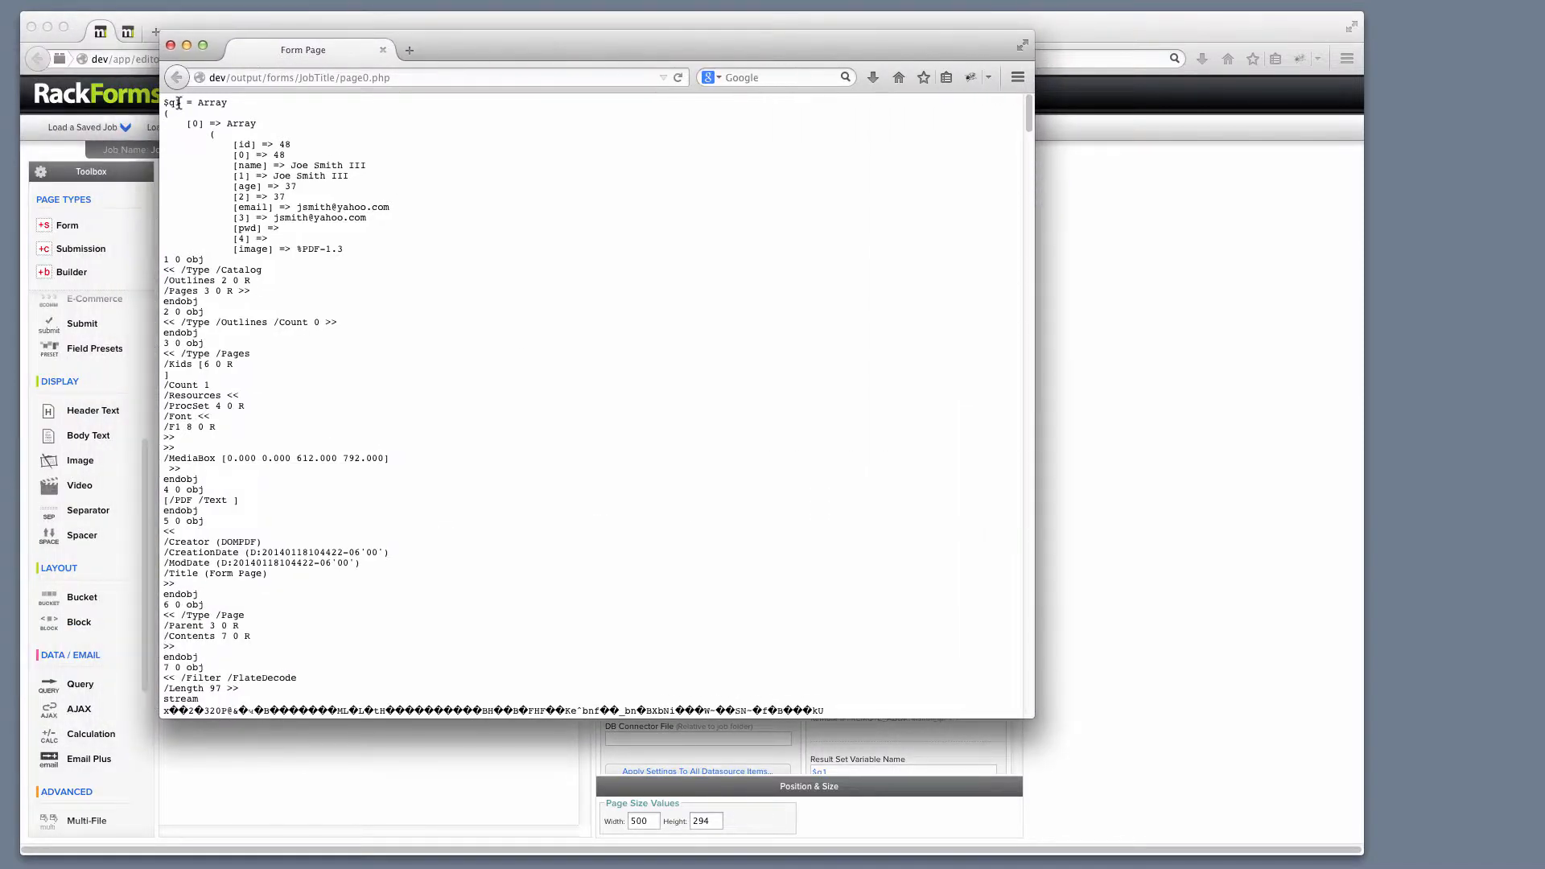
drag(179, 103, 159, 103)
scroll(314, 339, down, 20)
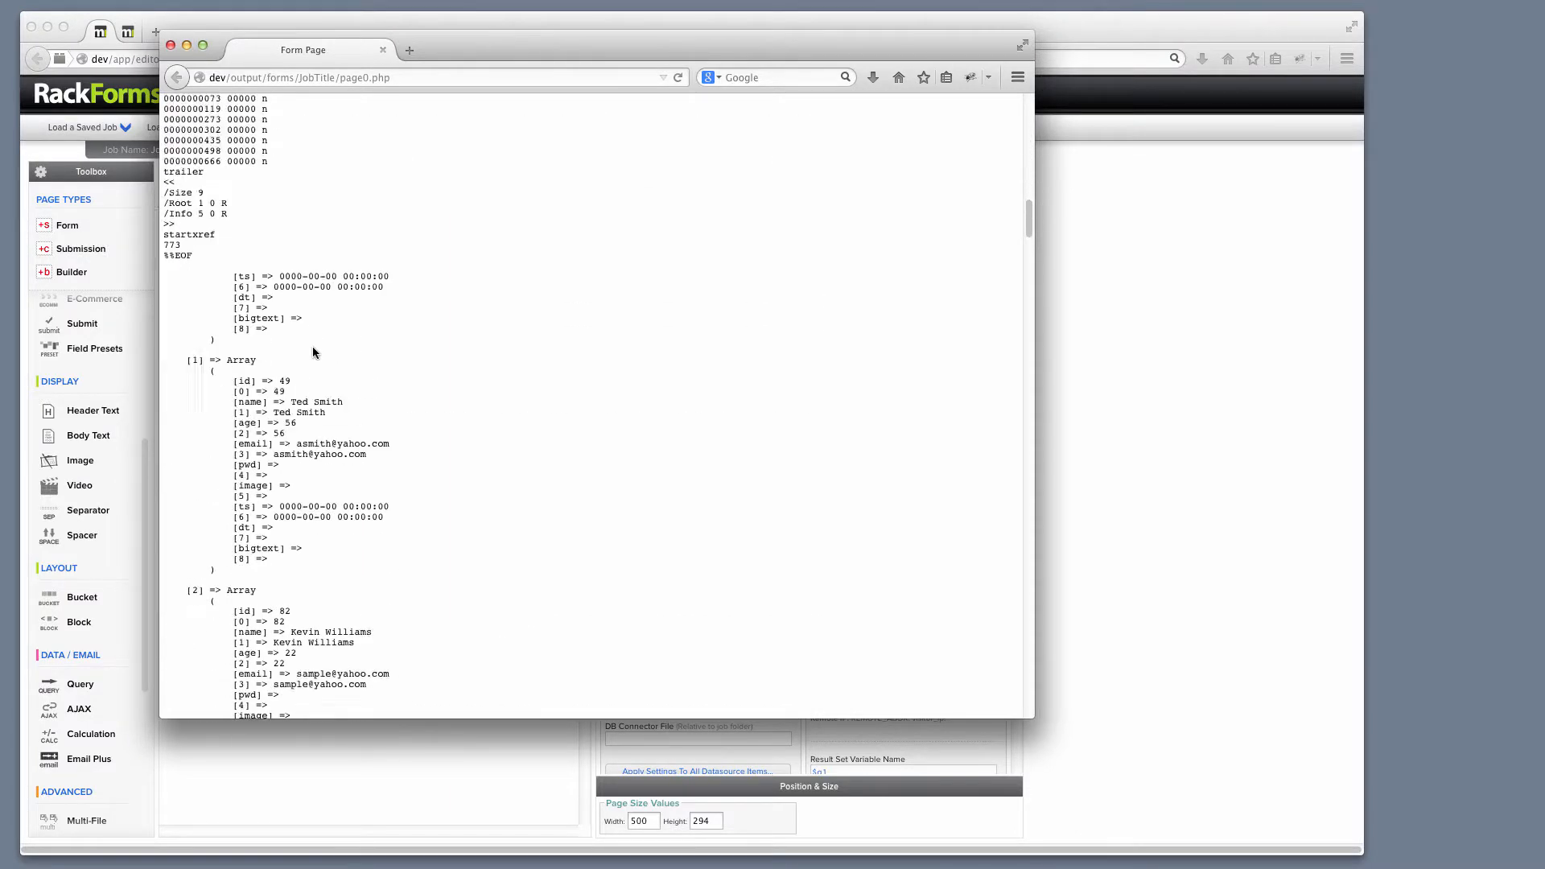
scroll(314, 346, down, 10)
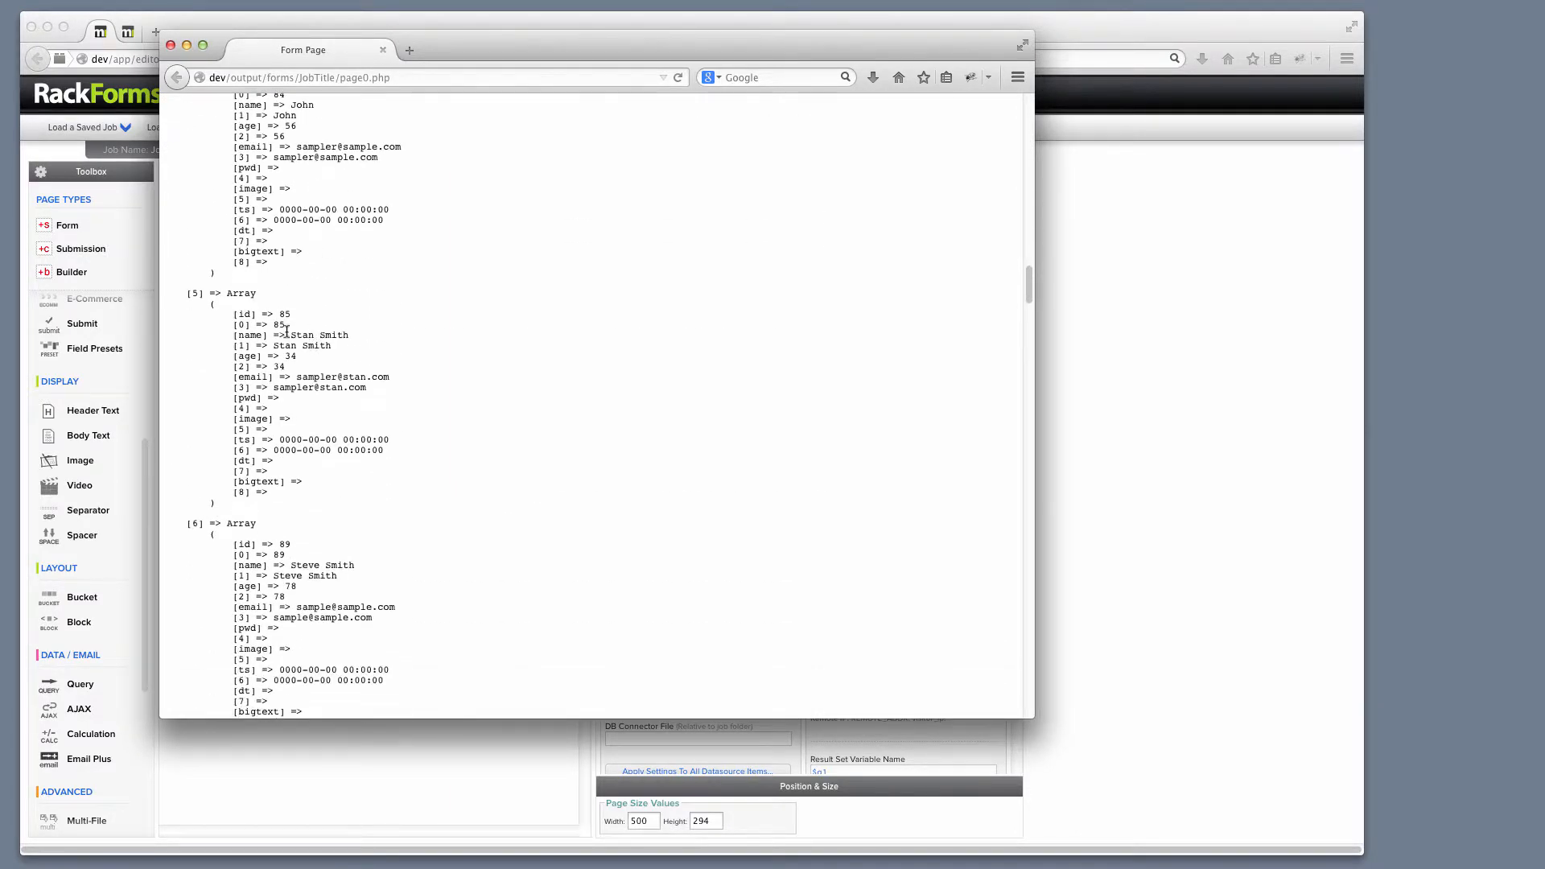
scroll(262, 373, up, 3)
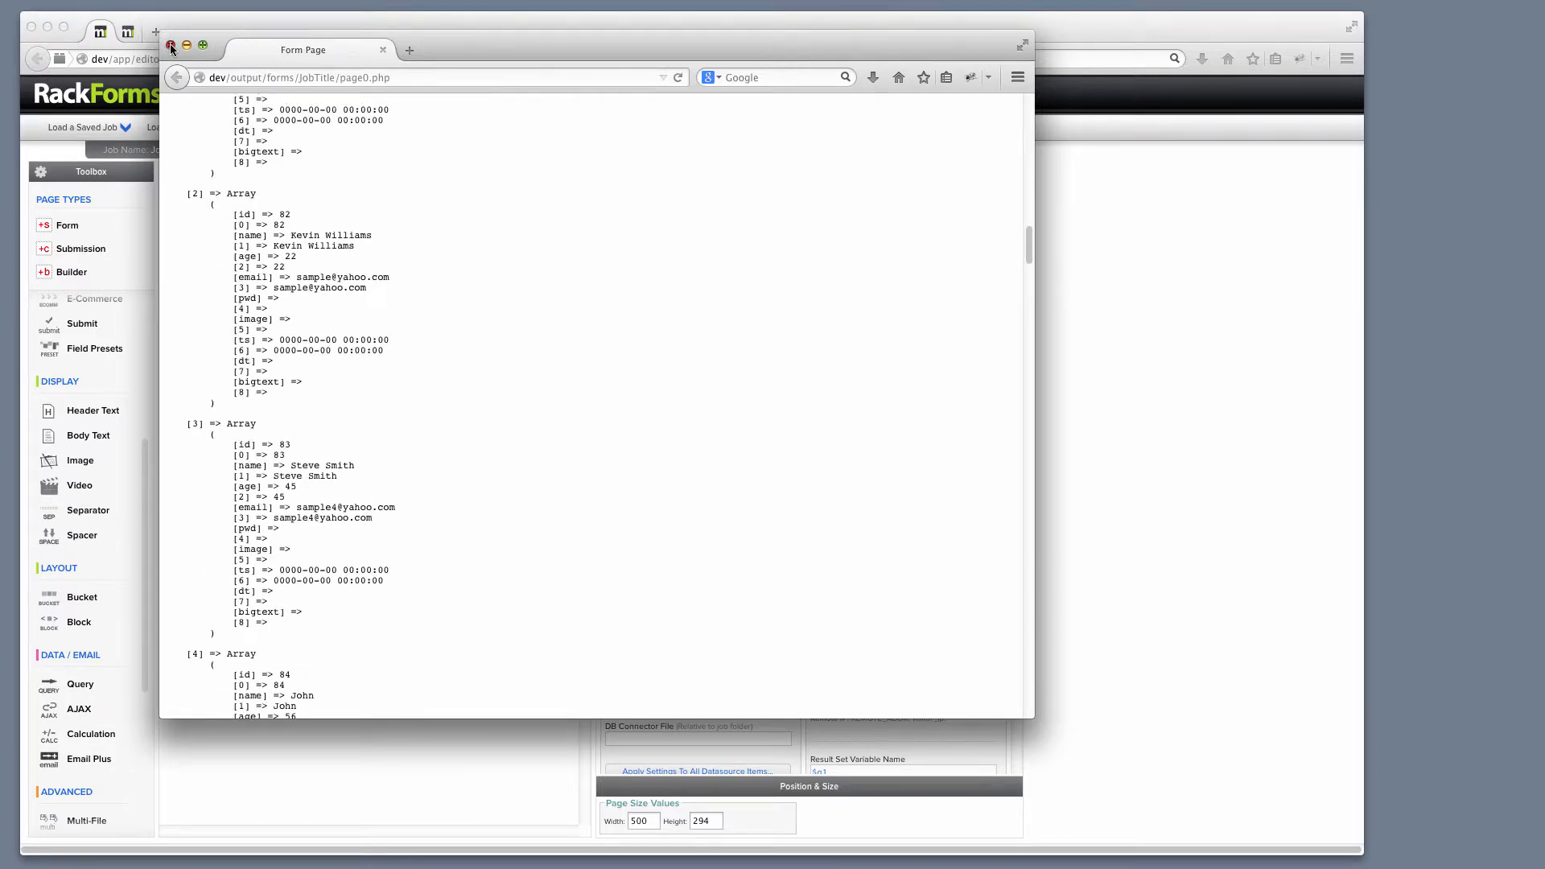
click(169, 44)
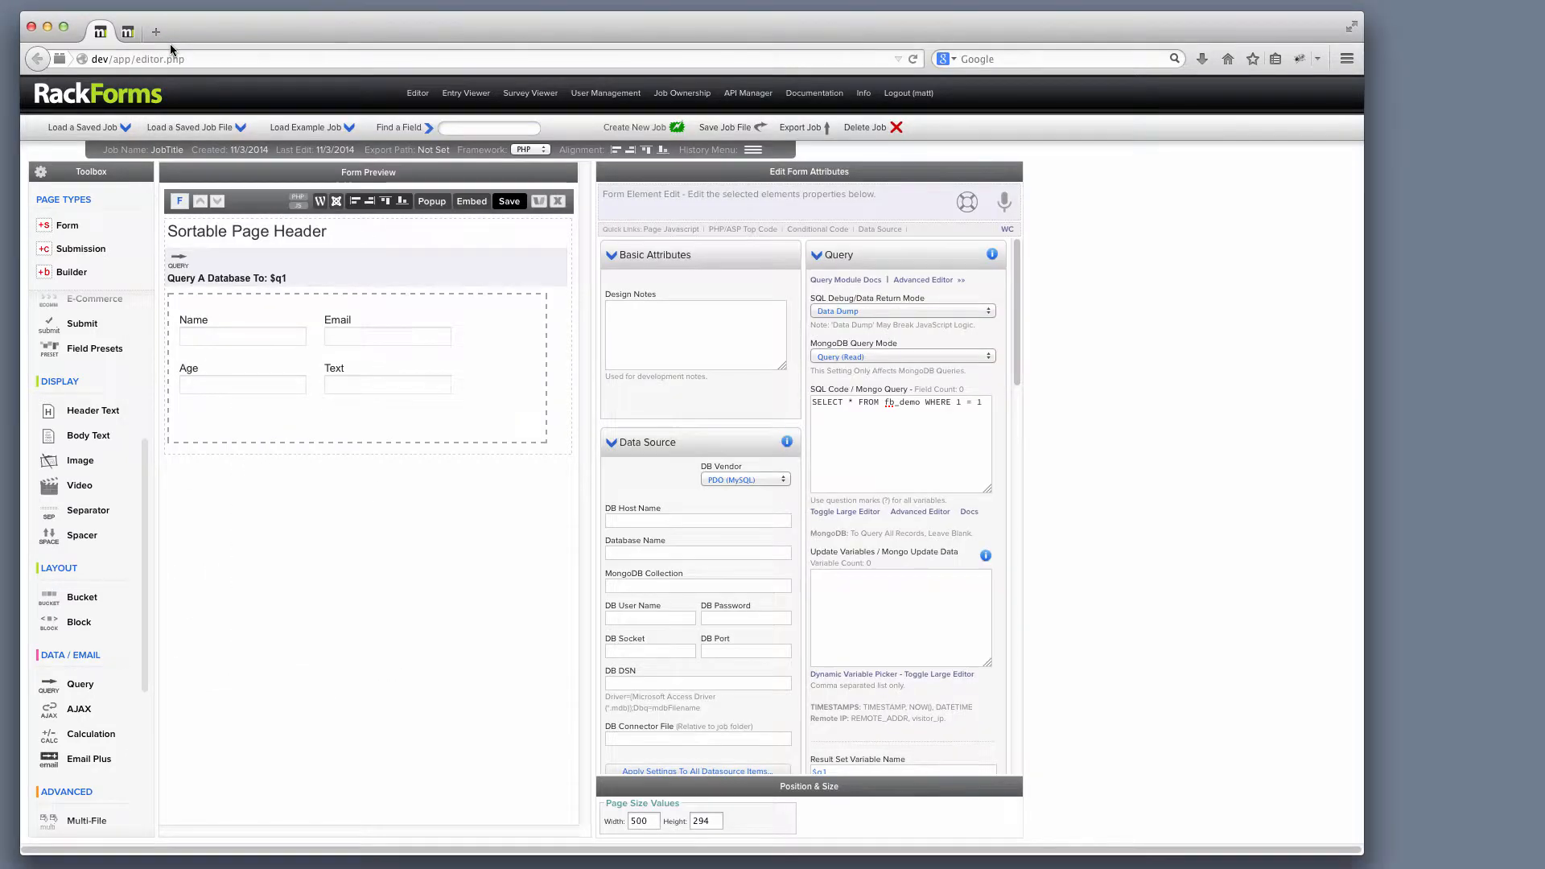
Set the Name field's default value to the name token of the $q1 query.
click(263, 338)
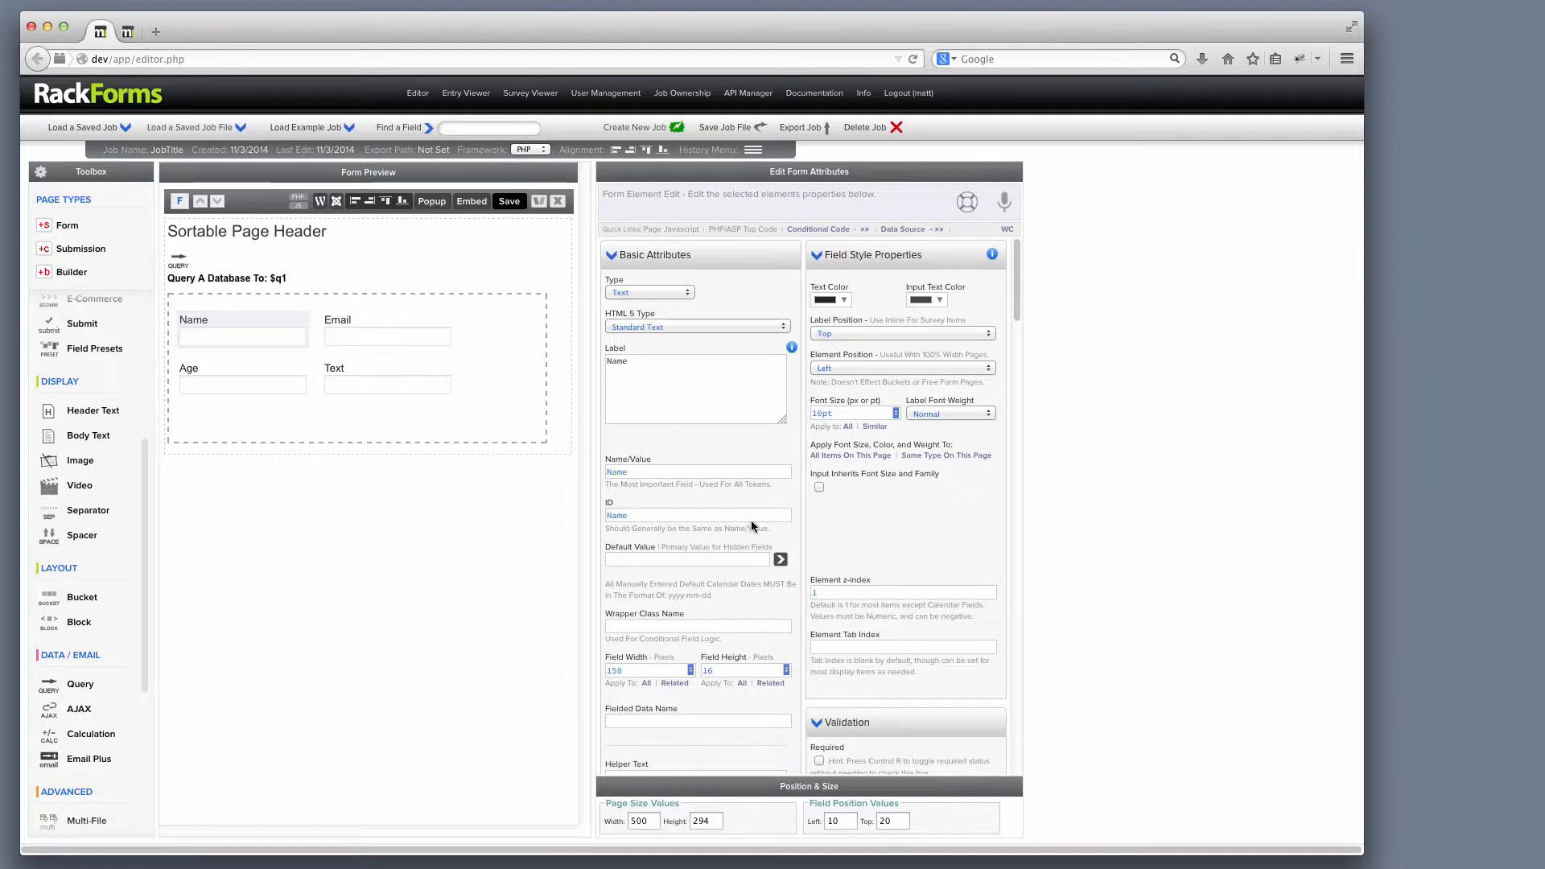
click(781, 560)
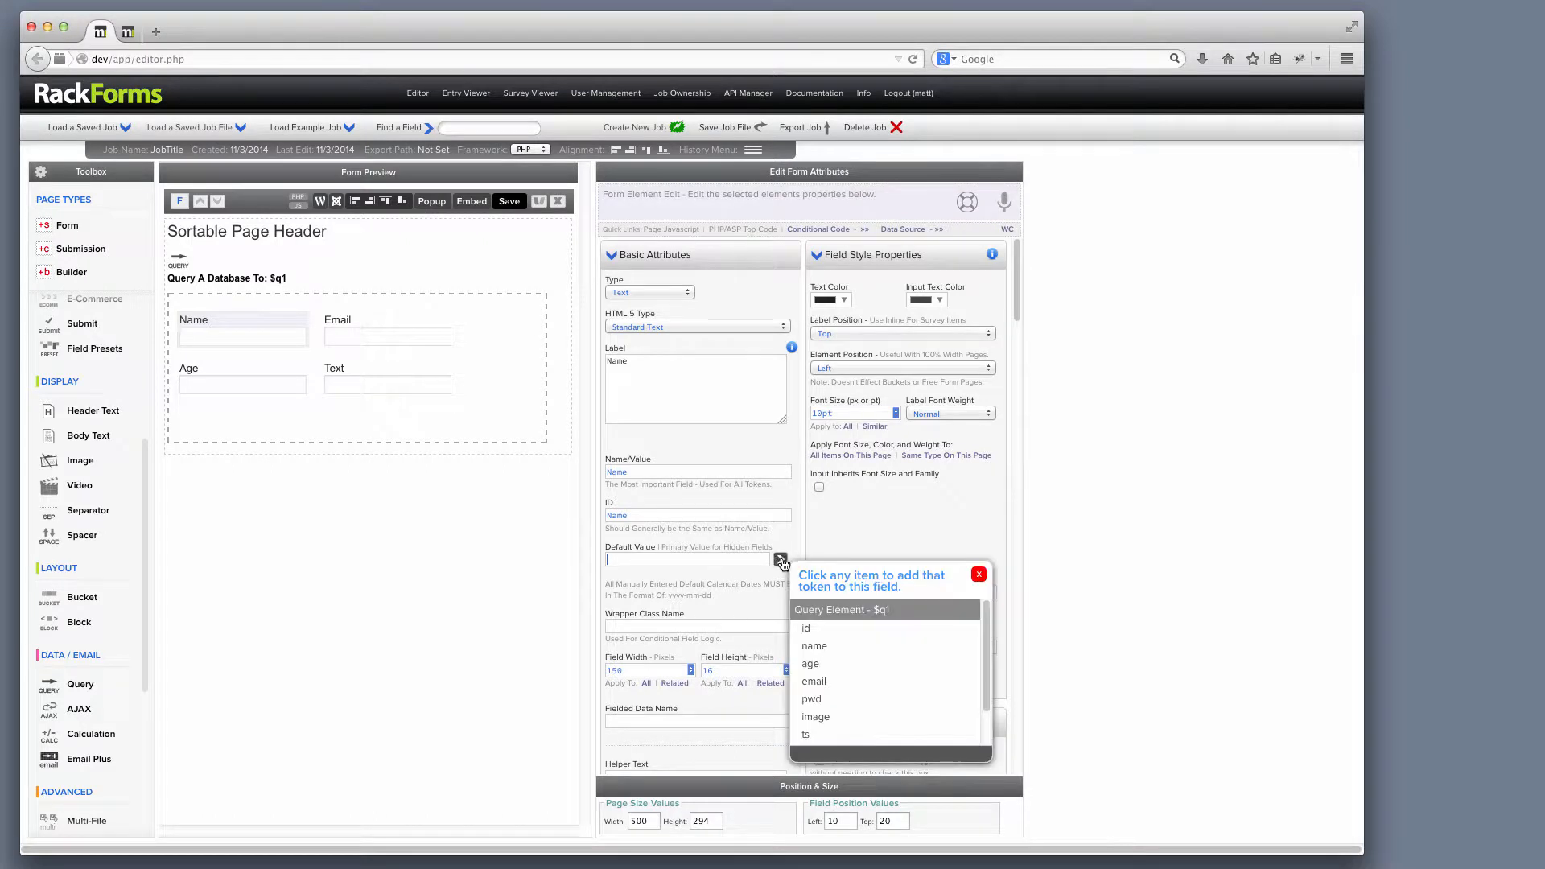
click(829, 645)
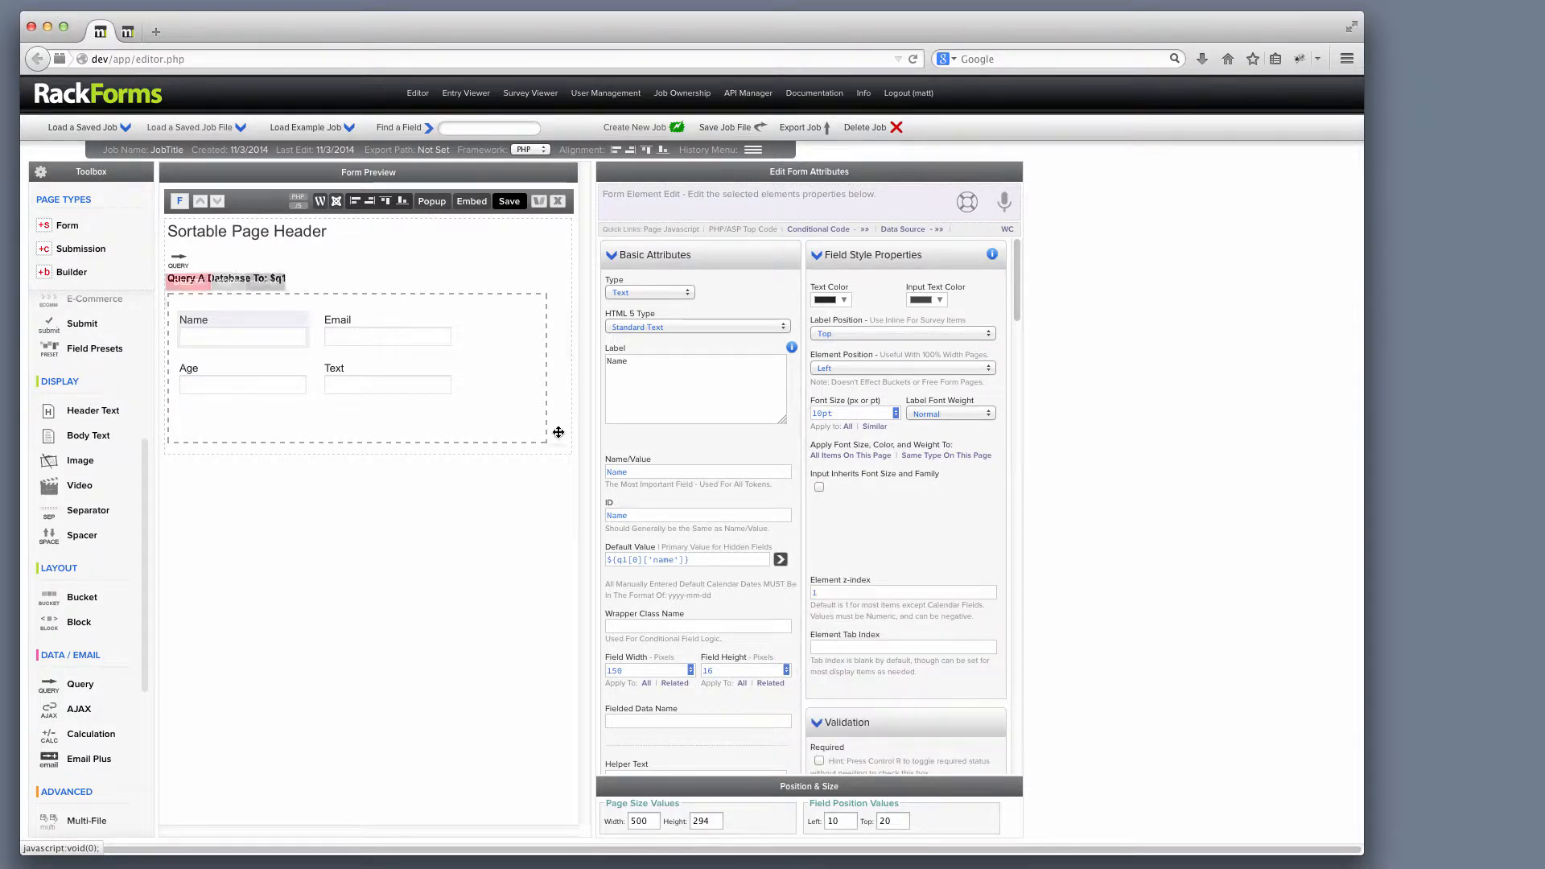
Set the Email field's default value to the email token of the $q1 query.
click(386, 339)
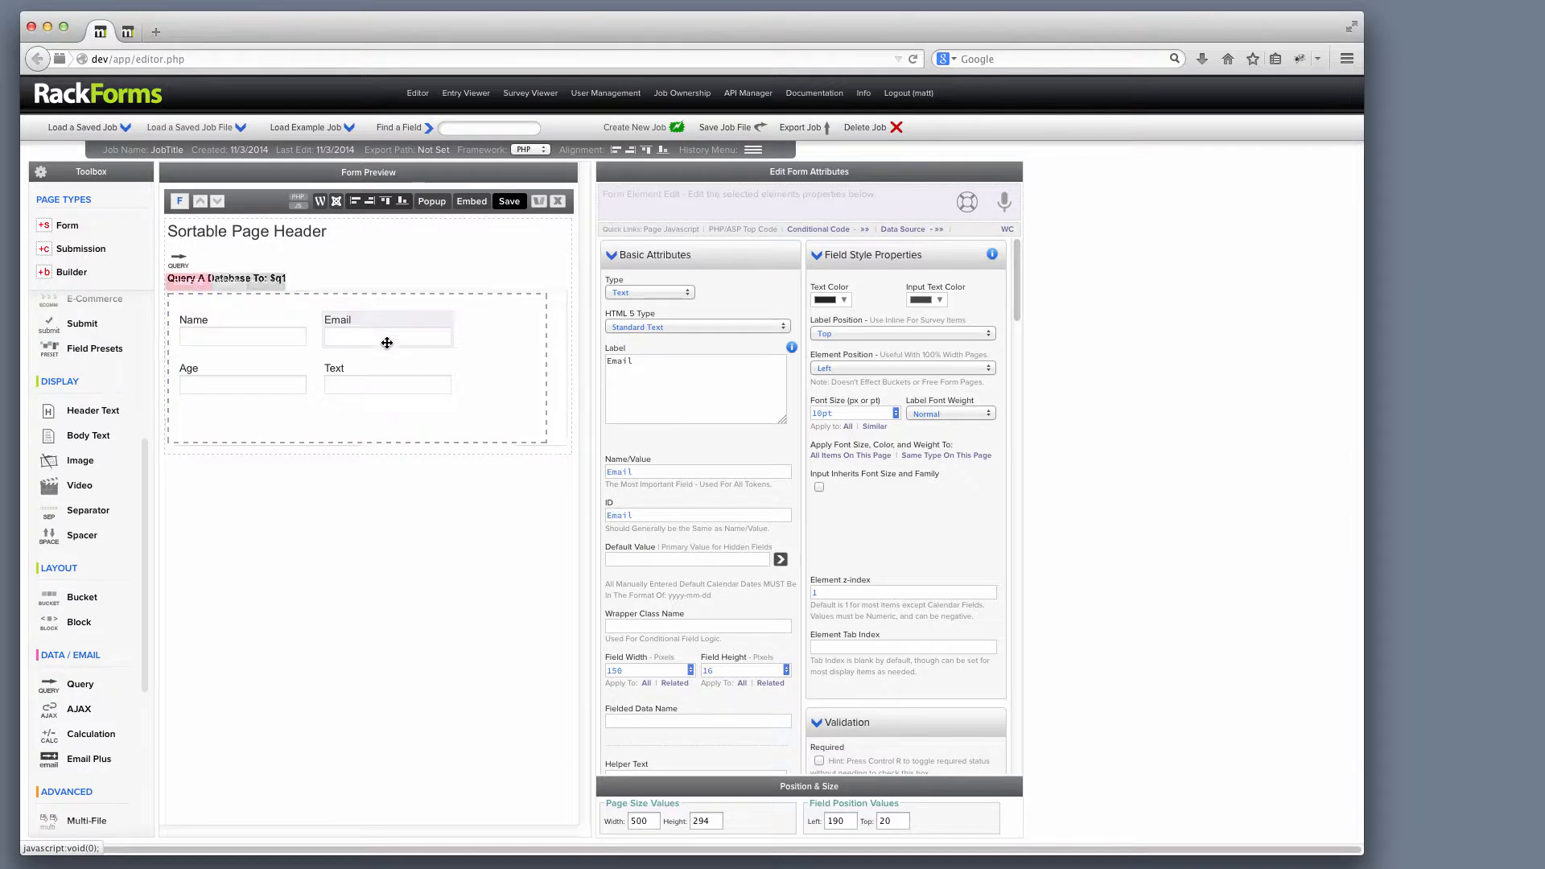
click(781, 560)
click(803, 665)
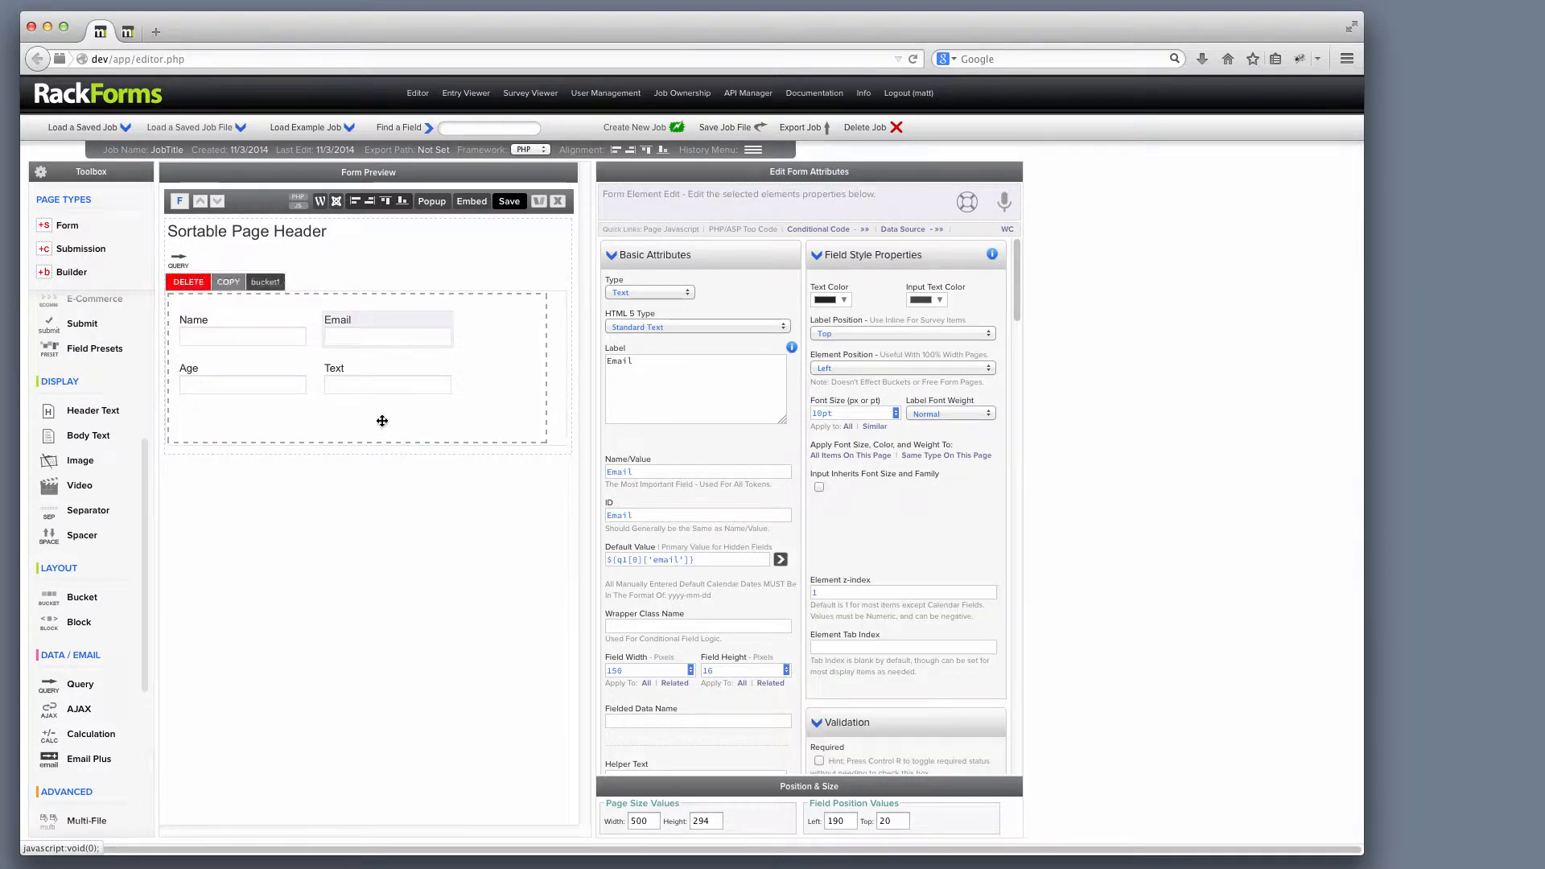
Set the Age field's default value to the age token of the $q1 query.
click(211, 377)
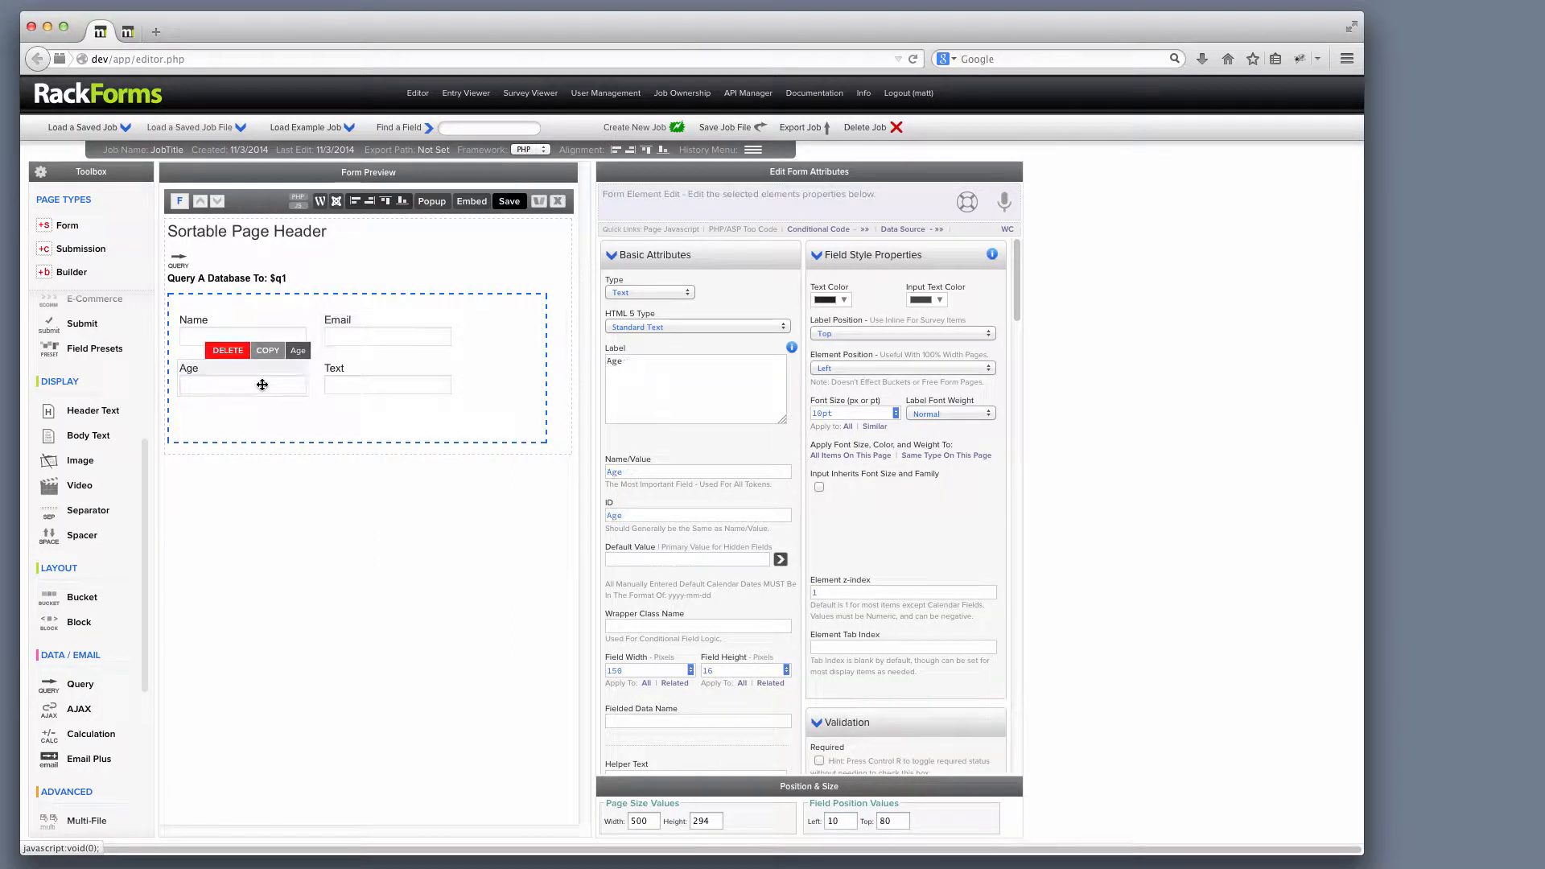
click(780, 561)
click(813, 660)
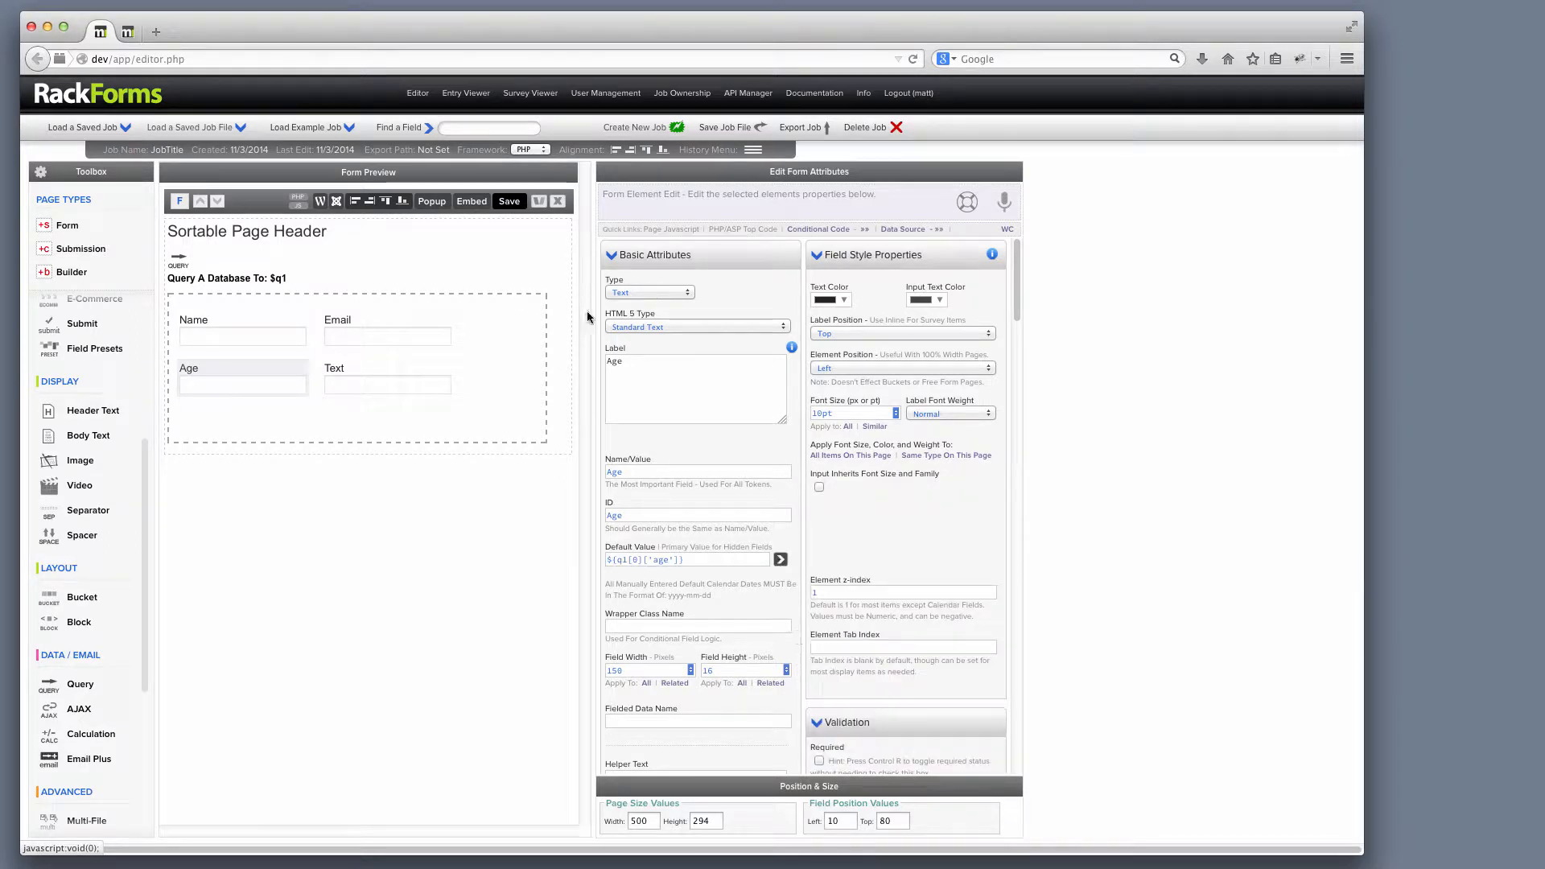
Save the job with the new default values and close the generated output page.
click(508, 201)
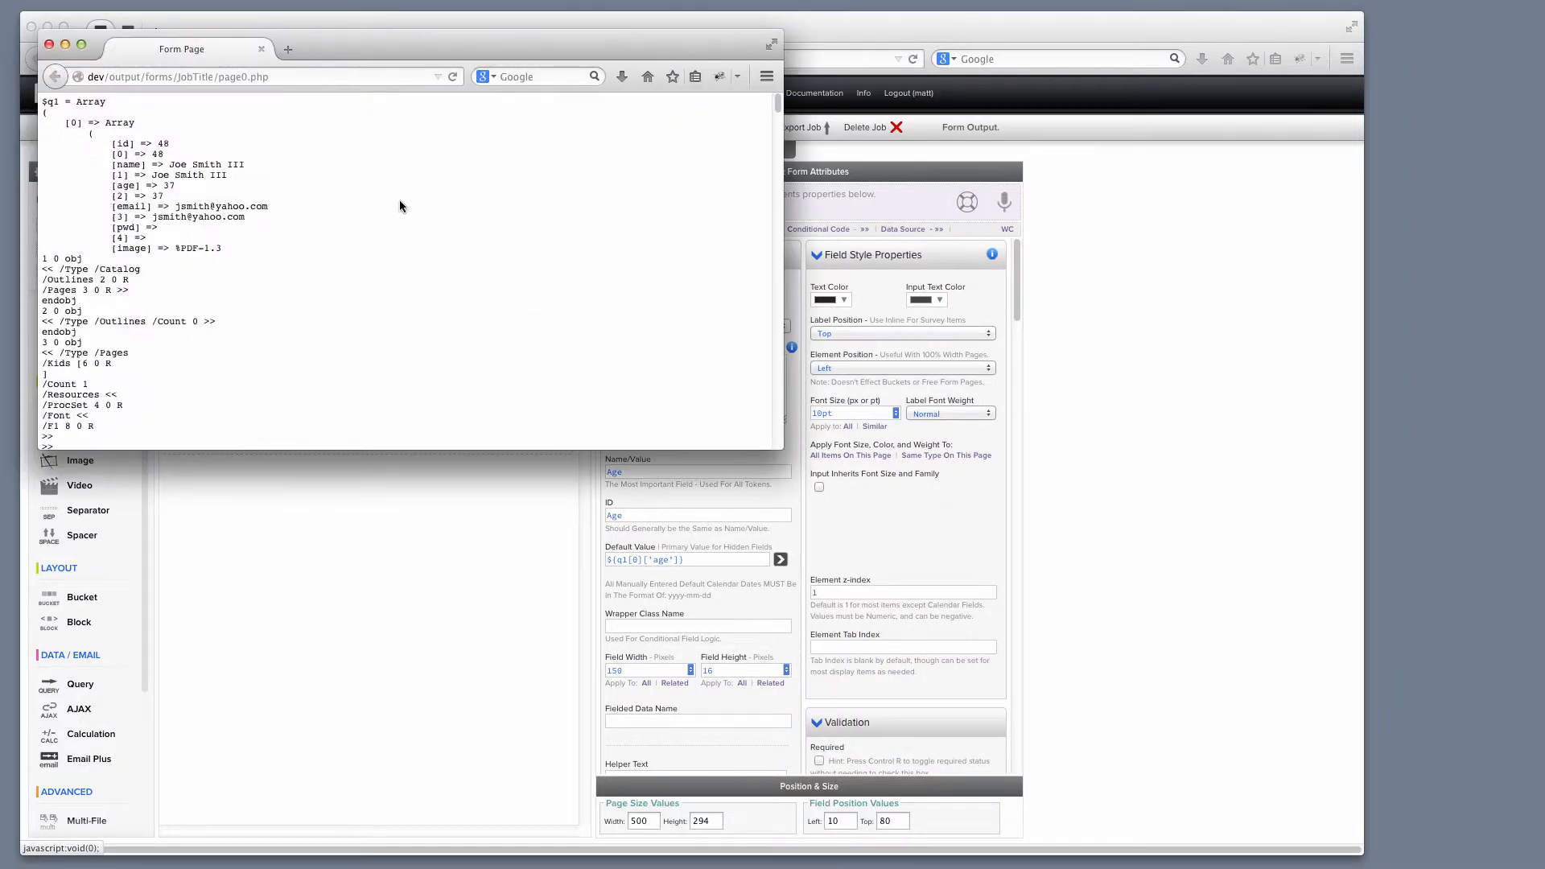
click(50, 45)
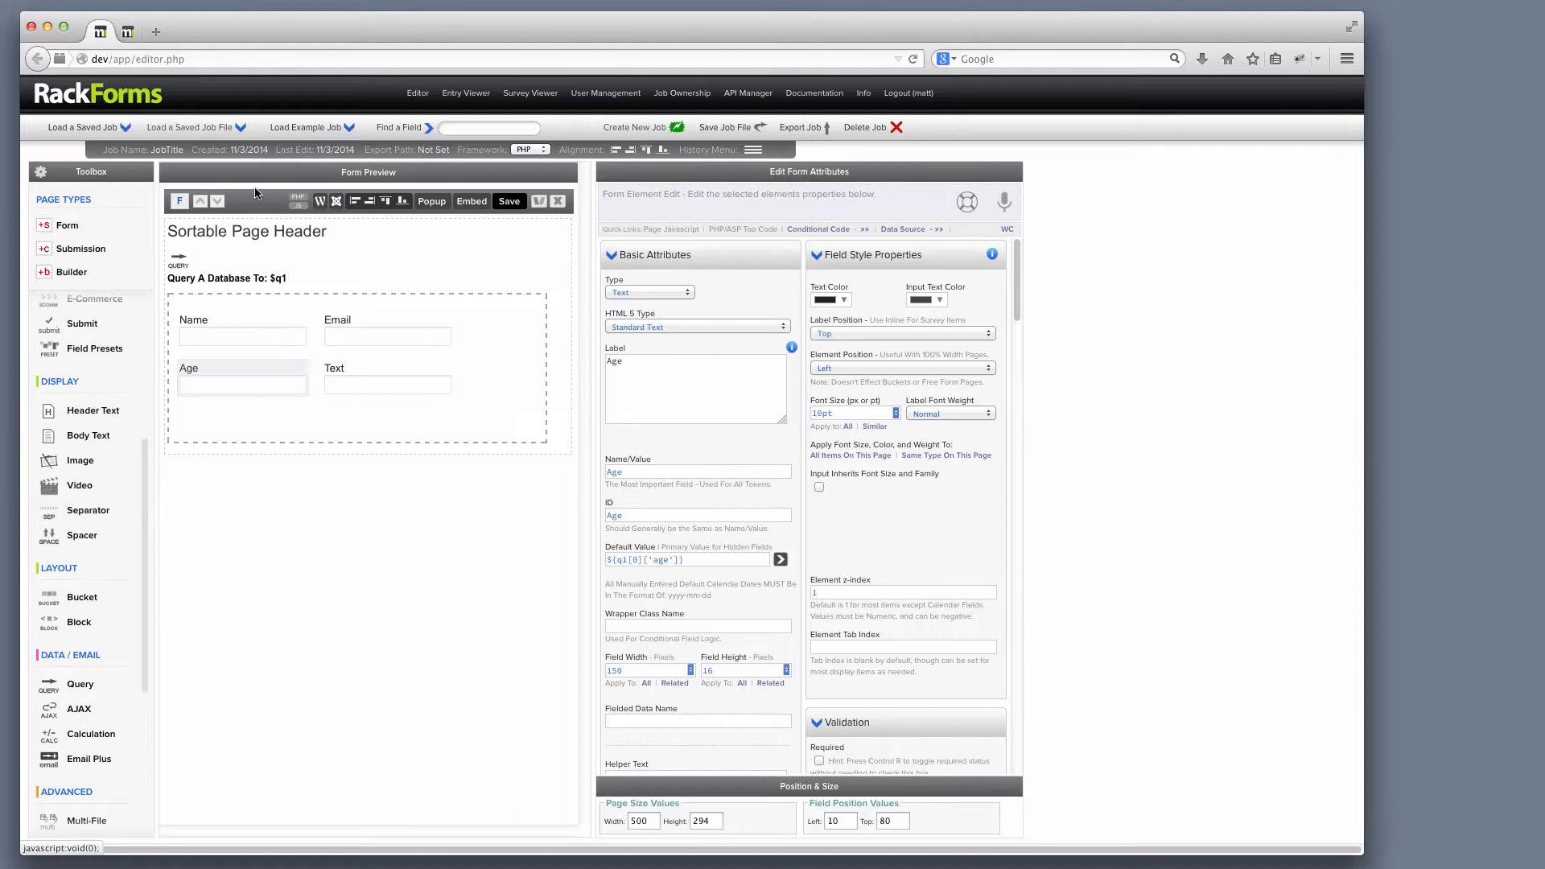
Set the $q1 query's SQL debug mode to No Debug (production) and save the job.
click(319, 268)
click(881, 311)
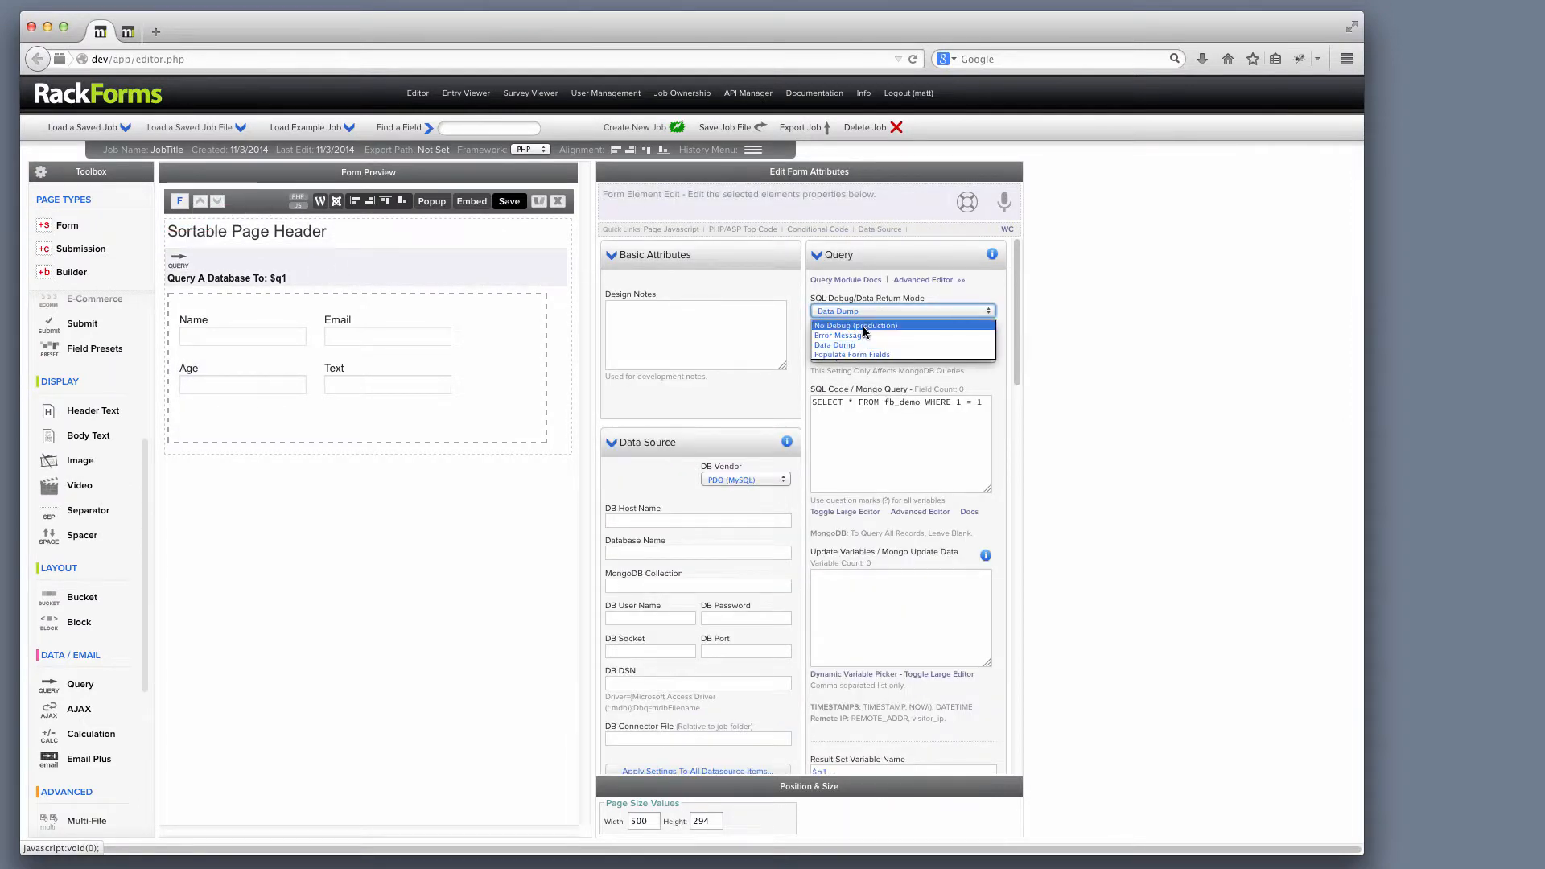
click(863, 327)
click(512, 202)
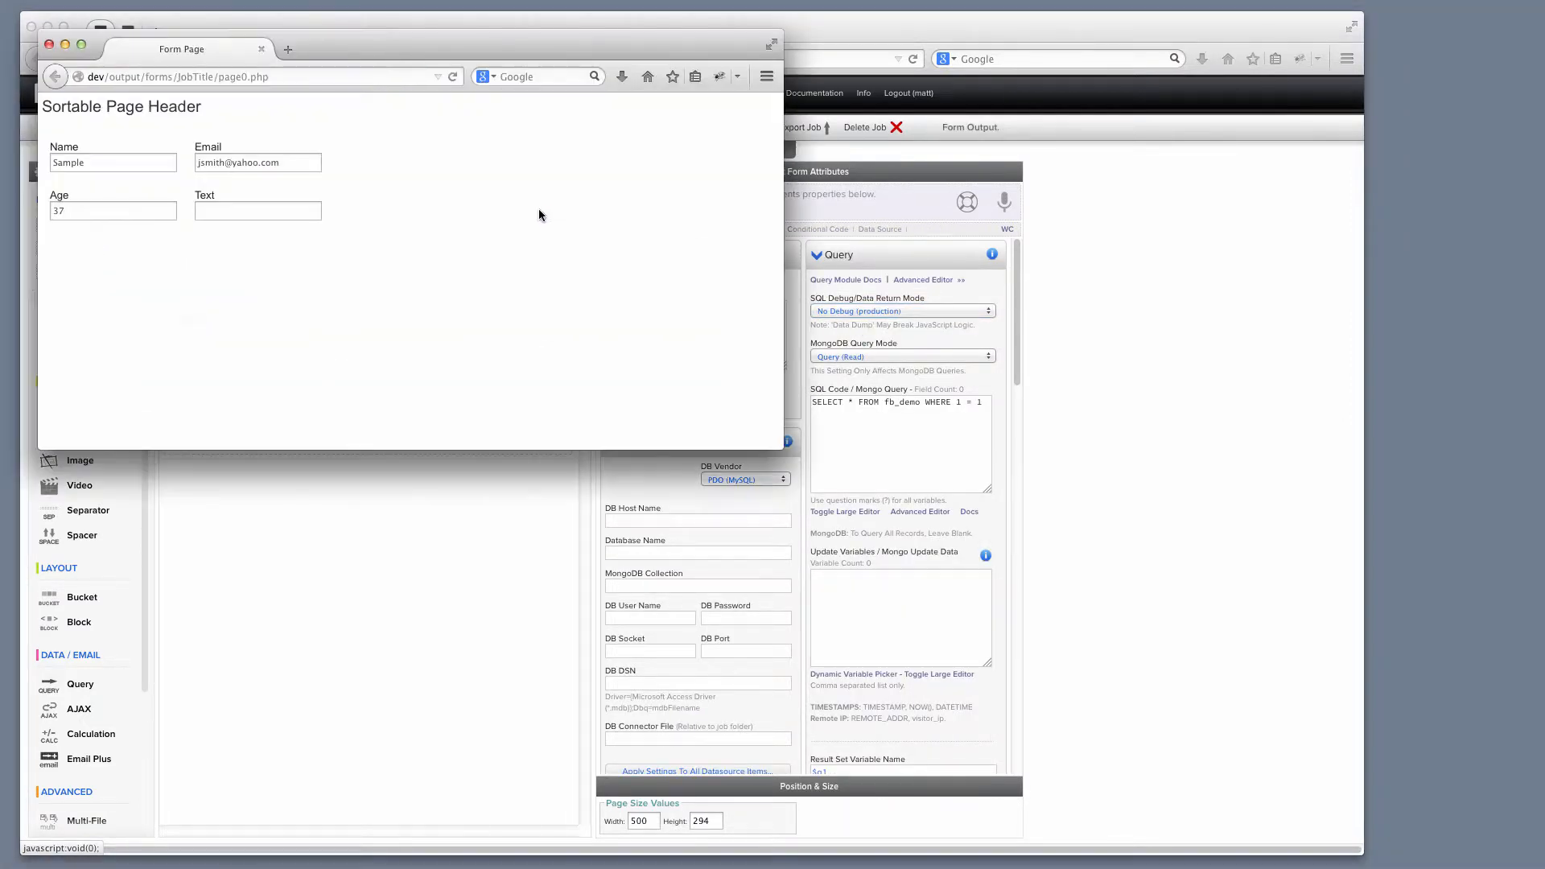
Check the populated Name and Age fields on the generated form page and close that page.
drag(121, 162, 49, 159)
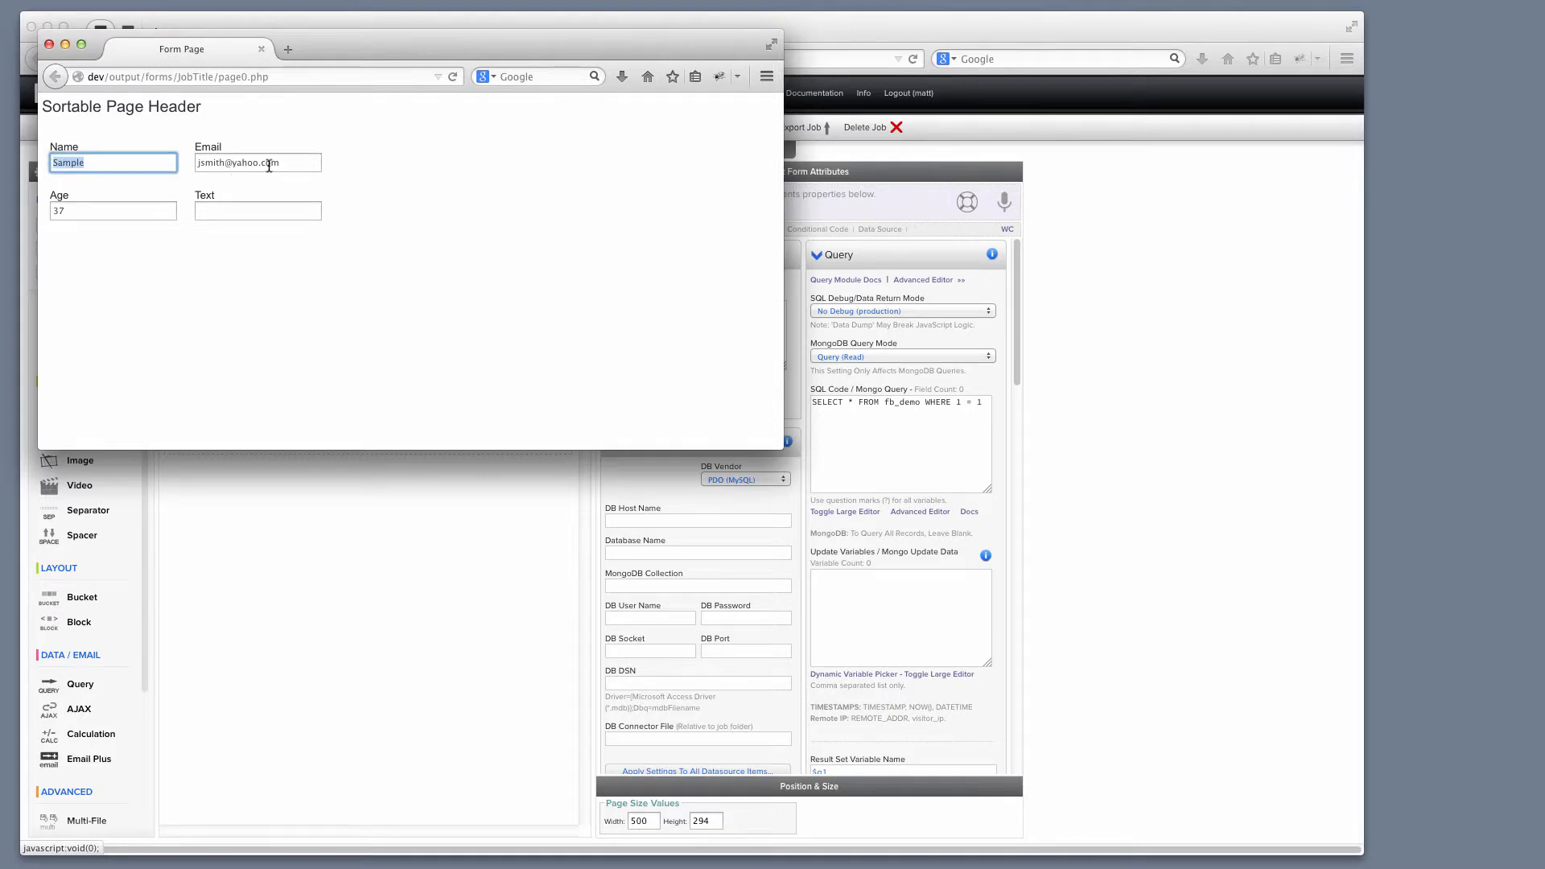
drag(105, 211, 36, 204)
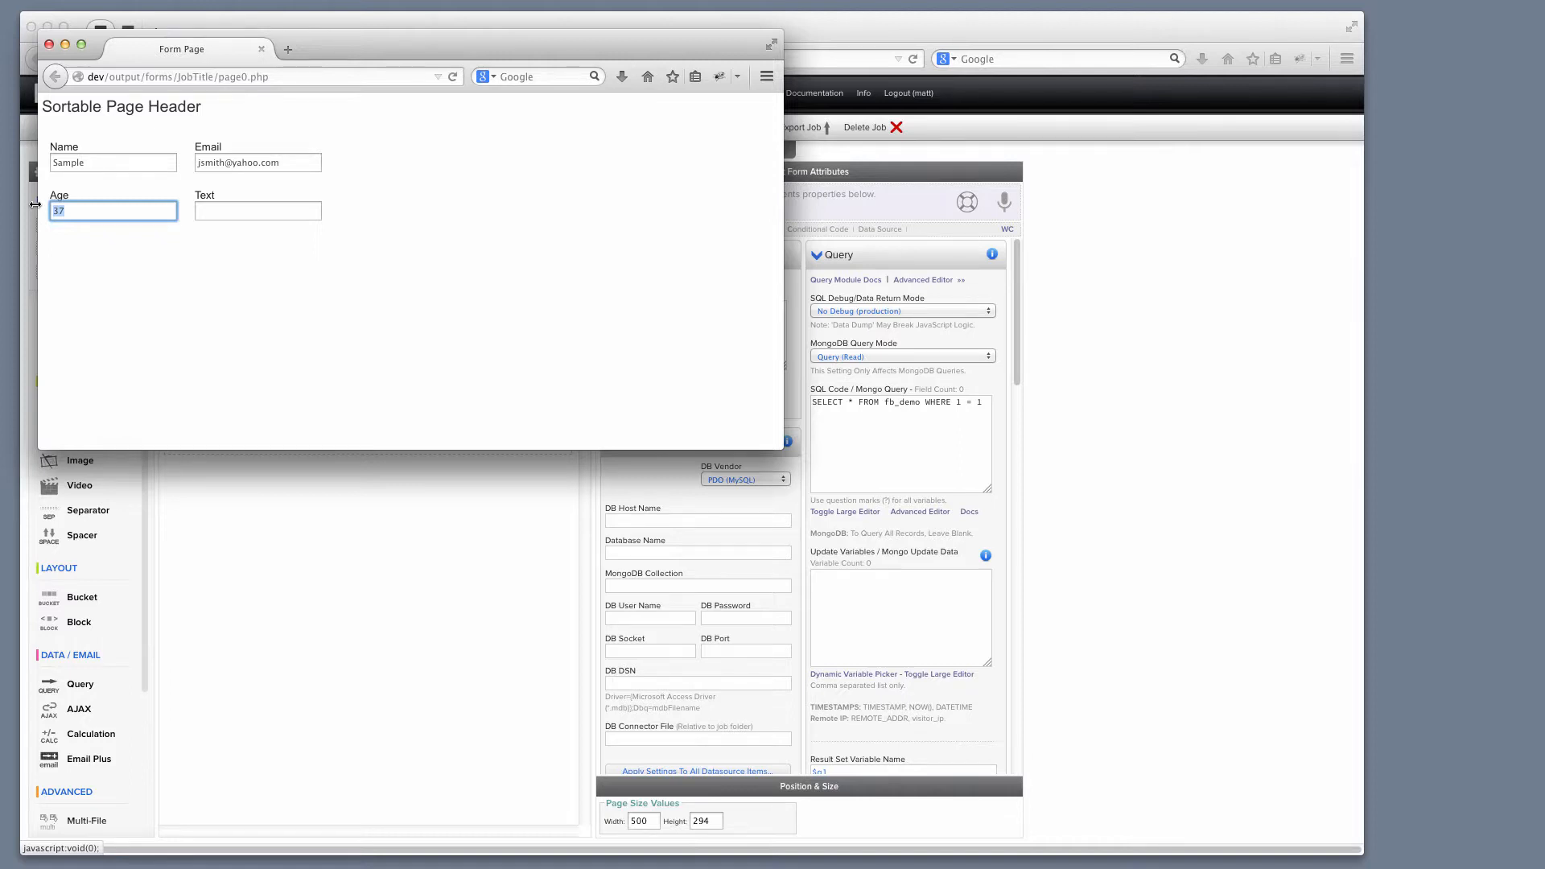
click(48, 45)
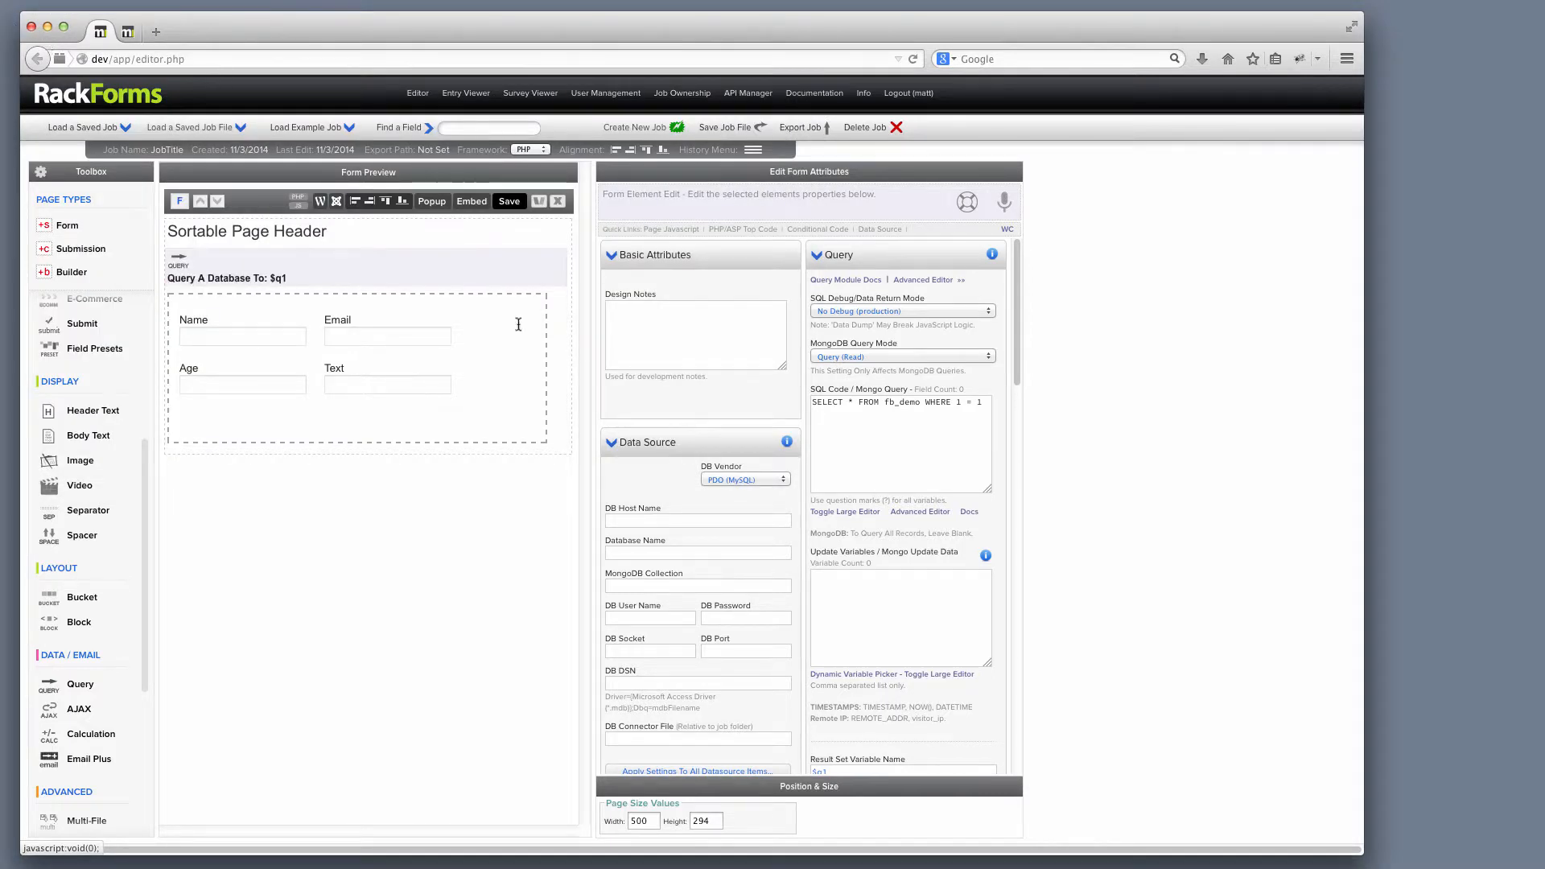
Examine the query's SQL code and WHERE condition, the row index in the Name field's default value, and the query's result set variable name.
drag(984, 405, 816, 392)
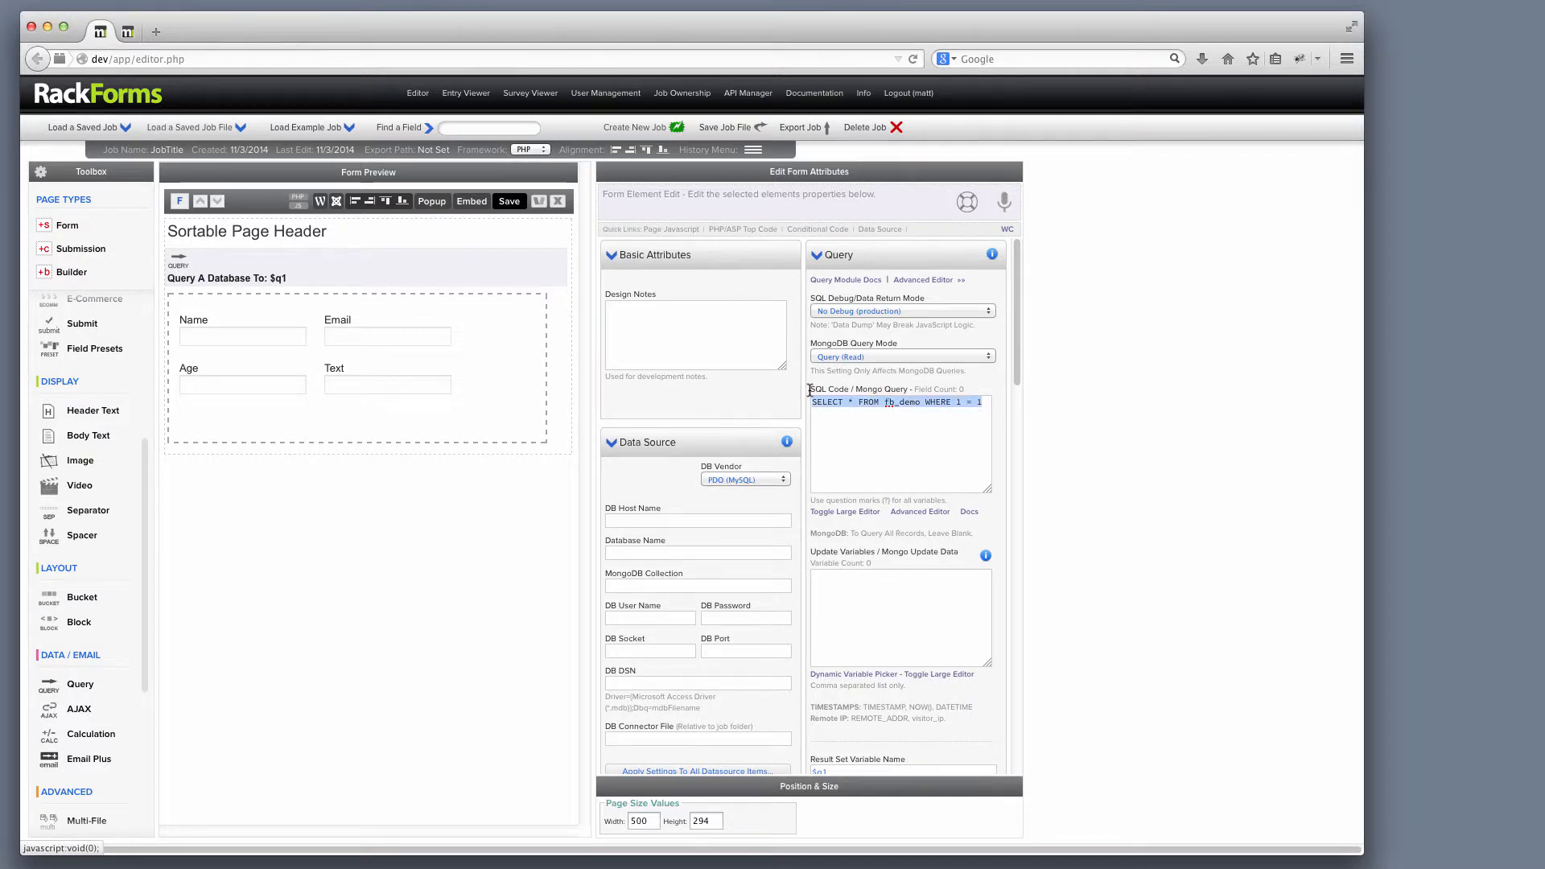
click(958, 422)
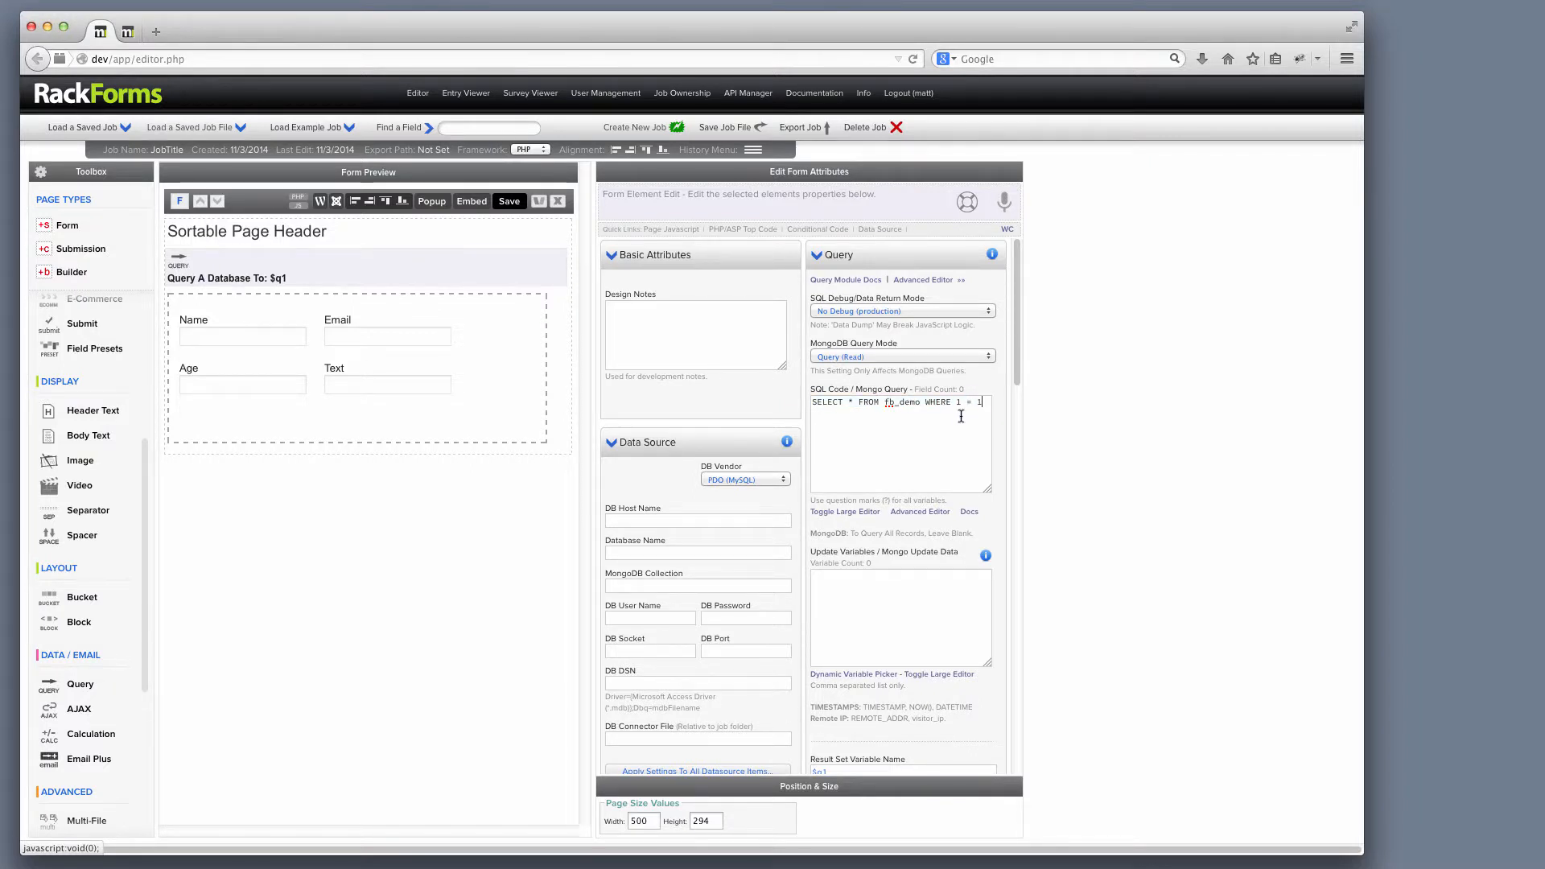
drag(983, 402, 955, 400)
click(273, 322)
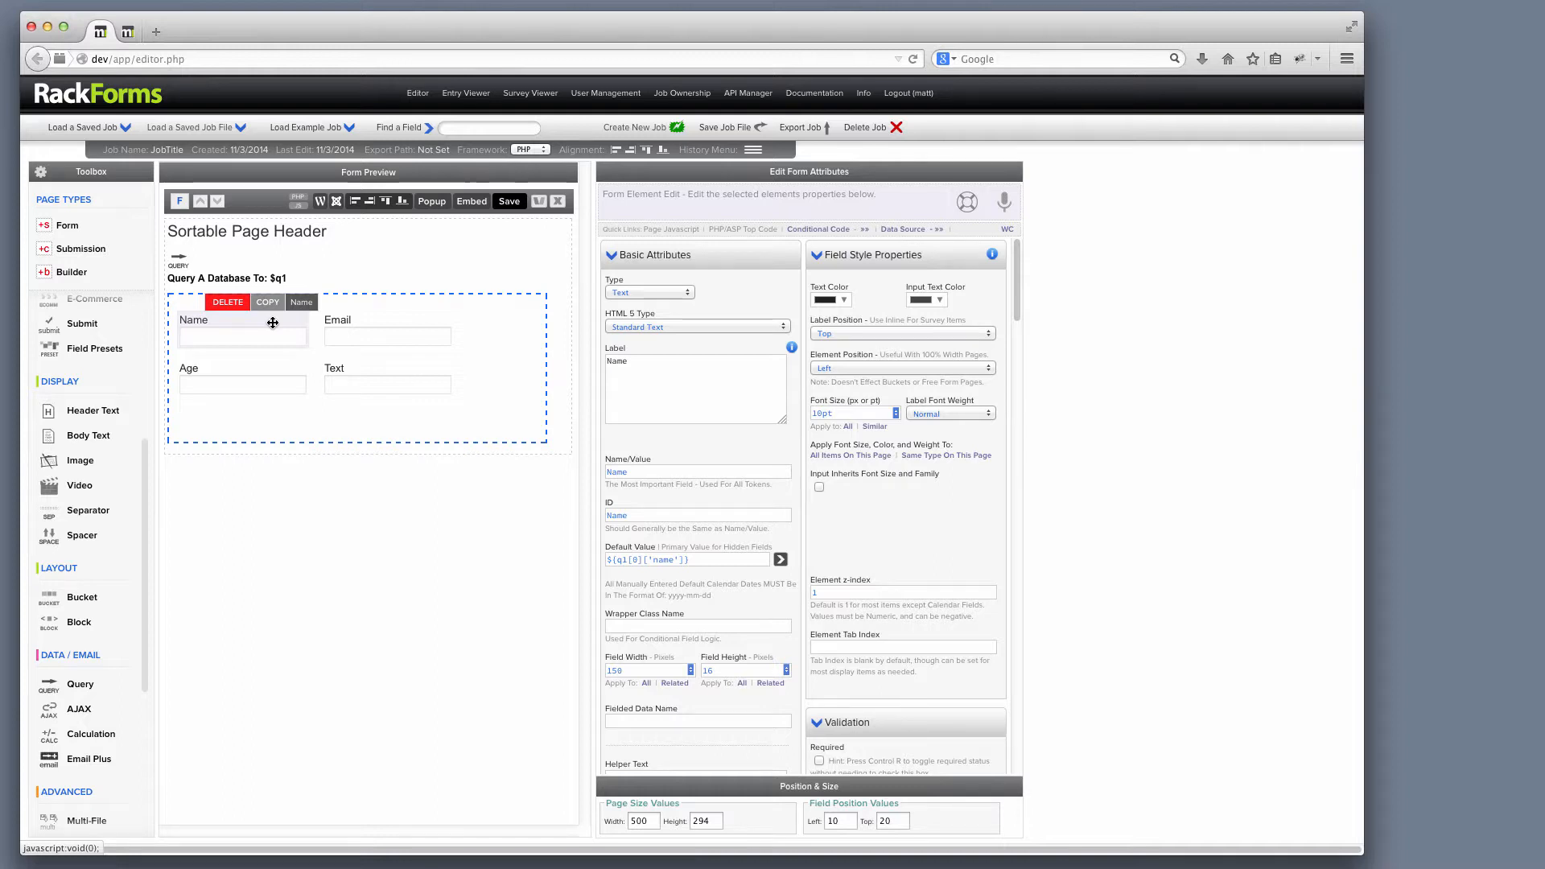
double_click(635, 559)
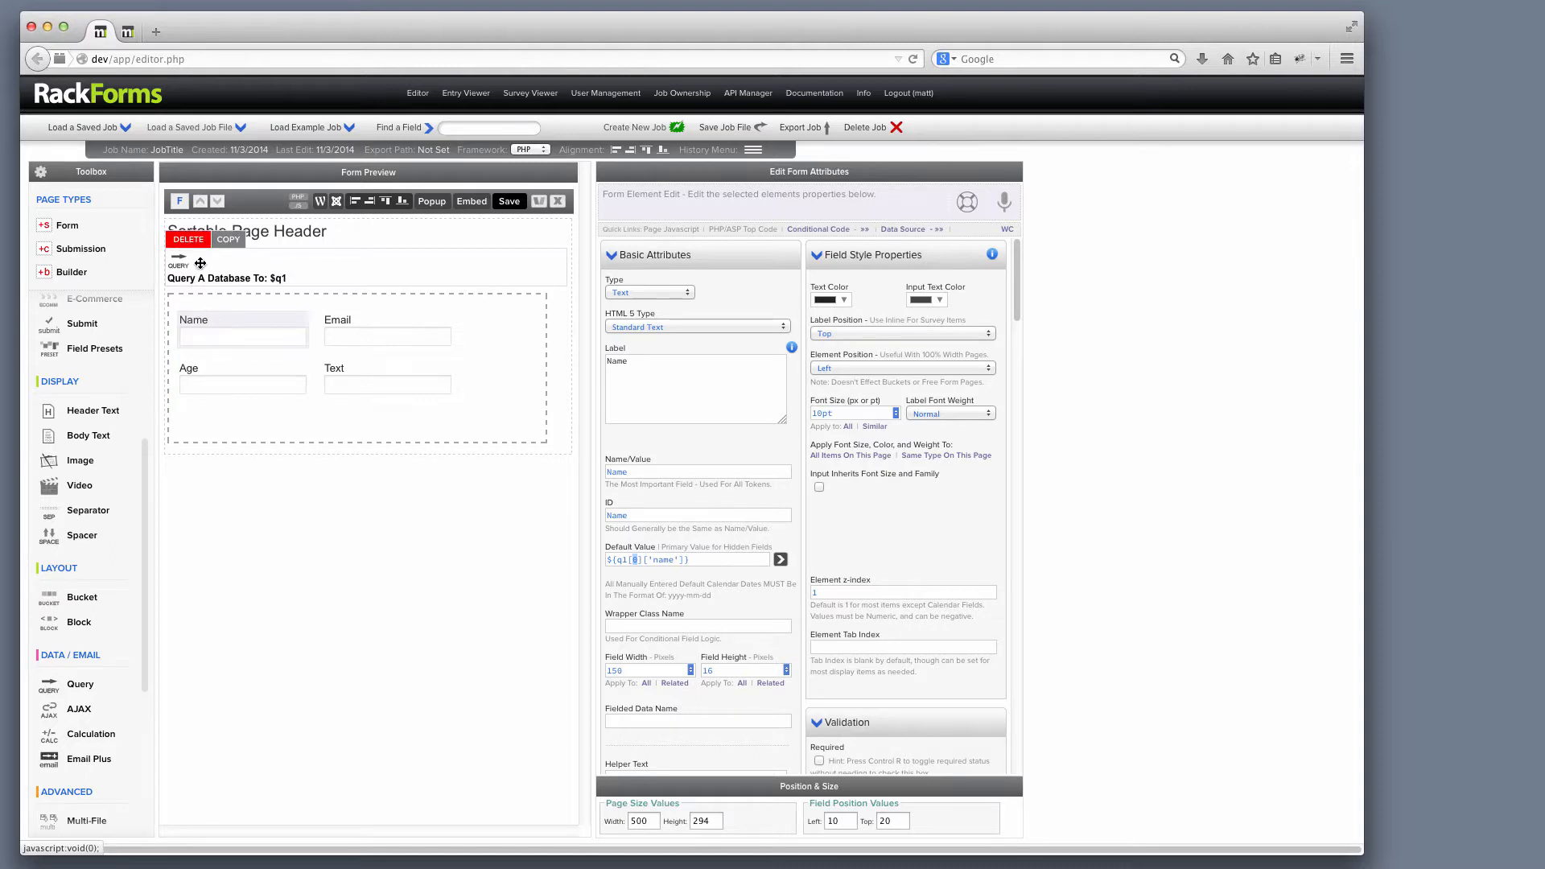
click(292, 273)
scroll(948, 597, down, 2)
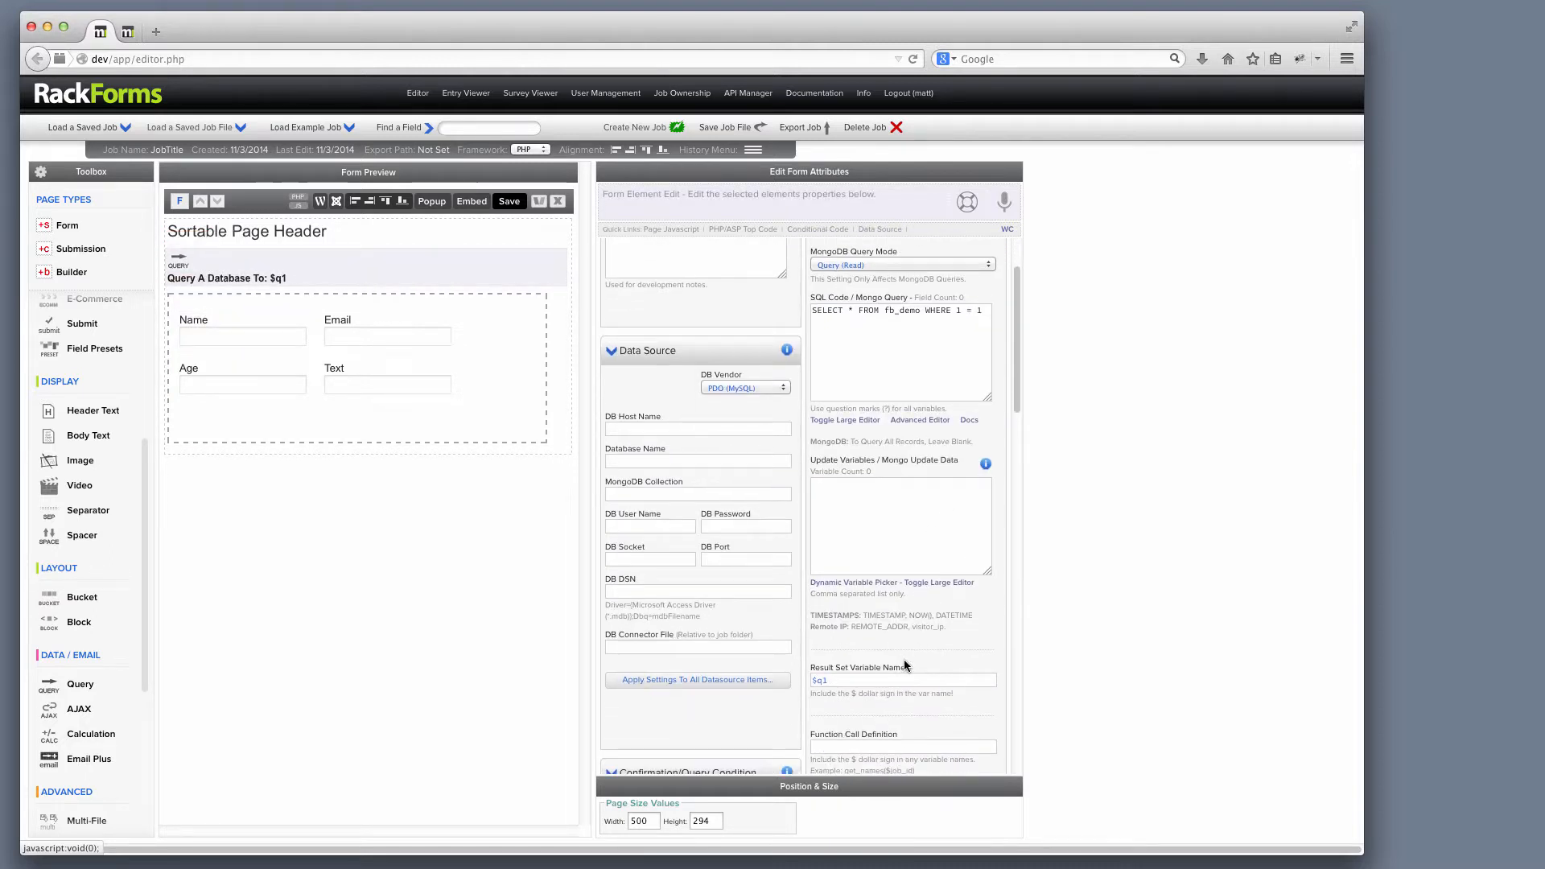
drag(909, 664, 803, 682)
Change the row index in the Name field's default value to 1, giving ${q1[1]["name"]}.
click(256, 324)
click(635, 468)
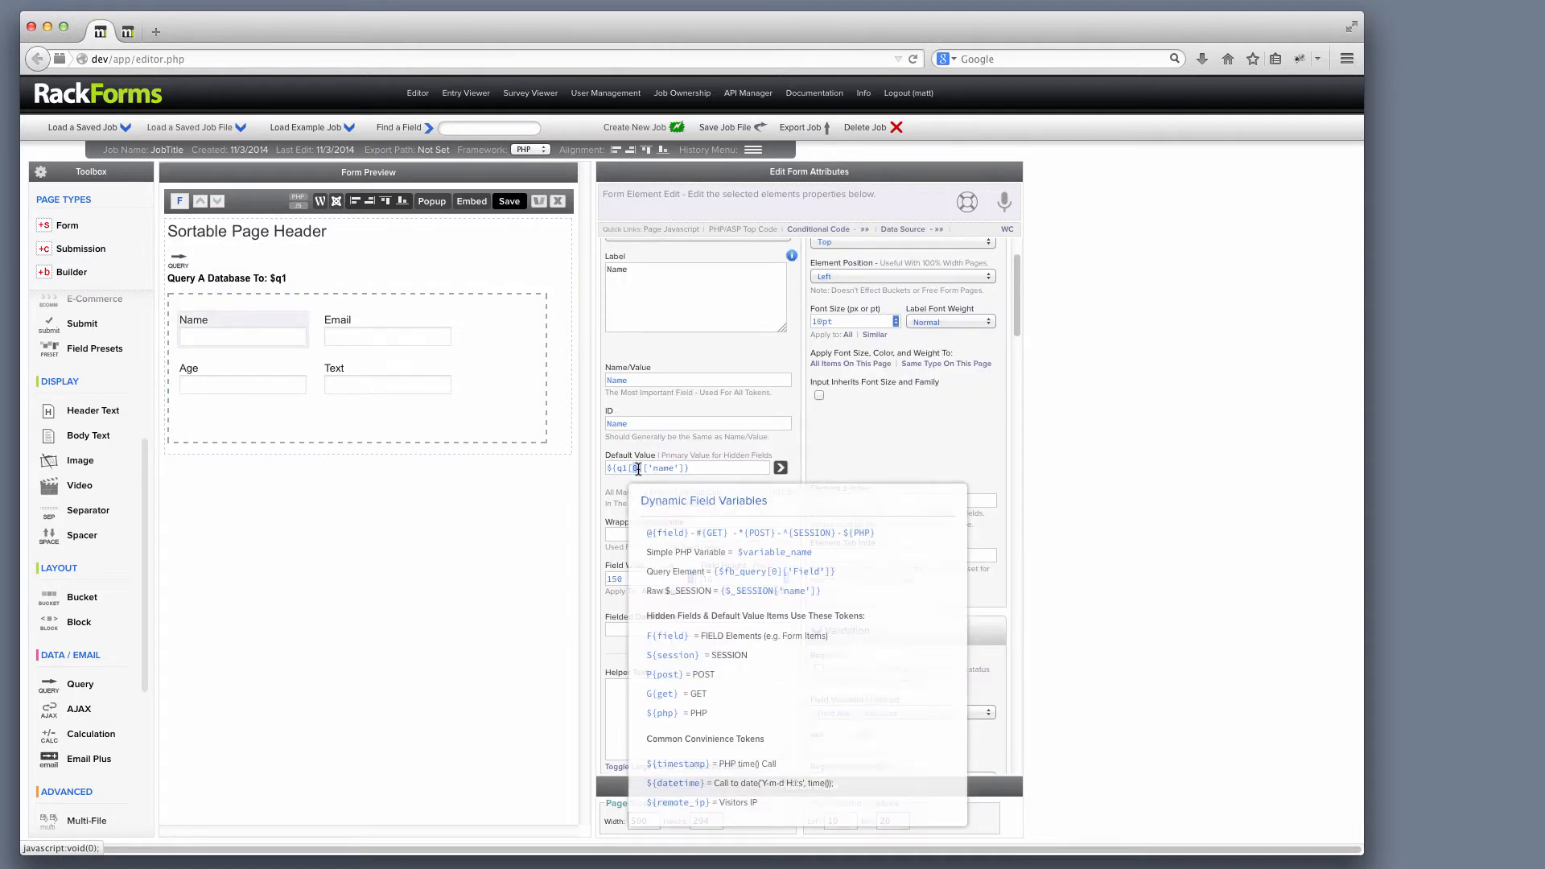
text(0)
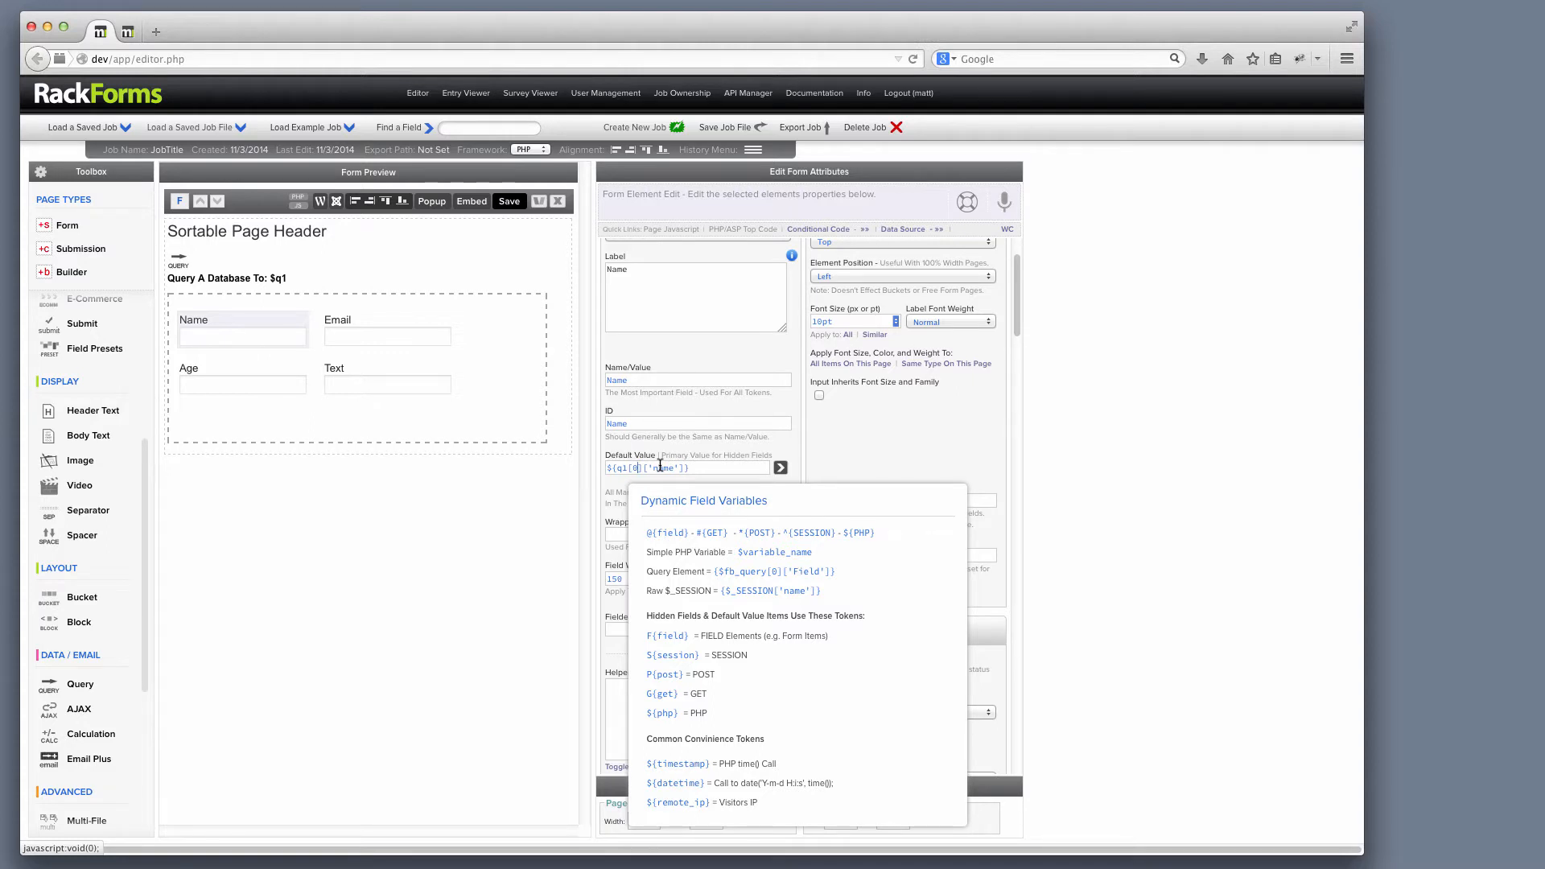
text(1)
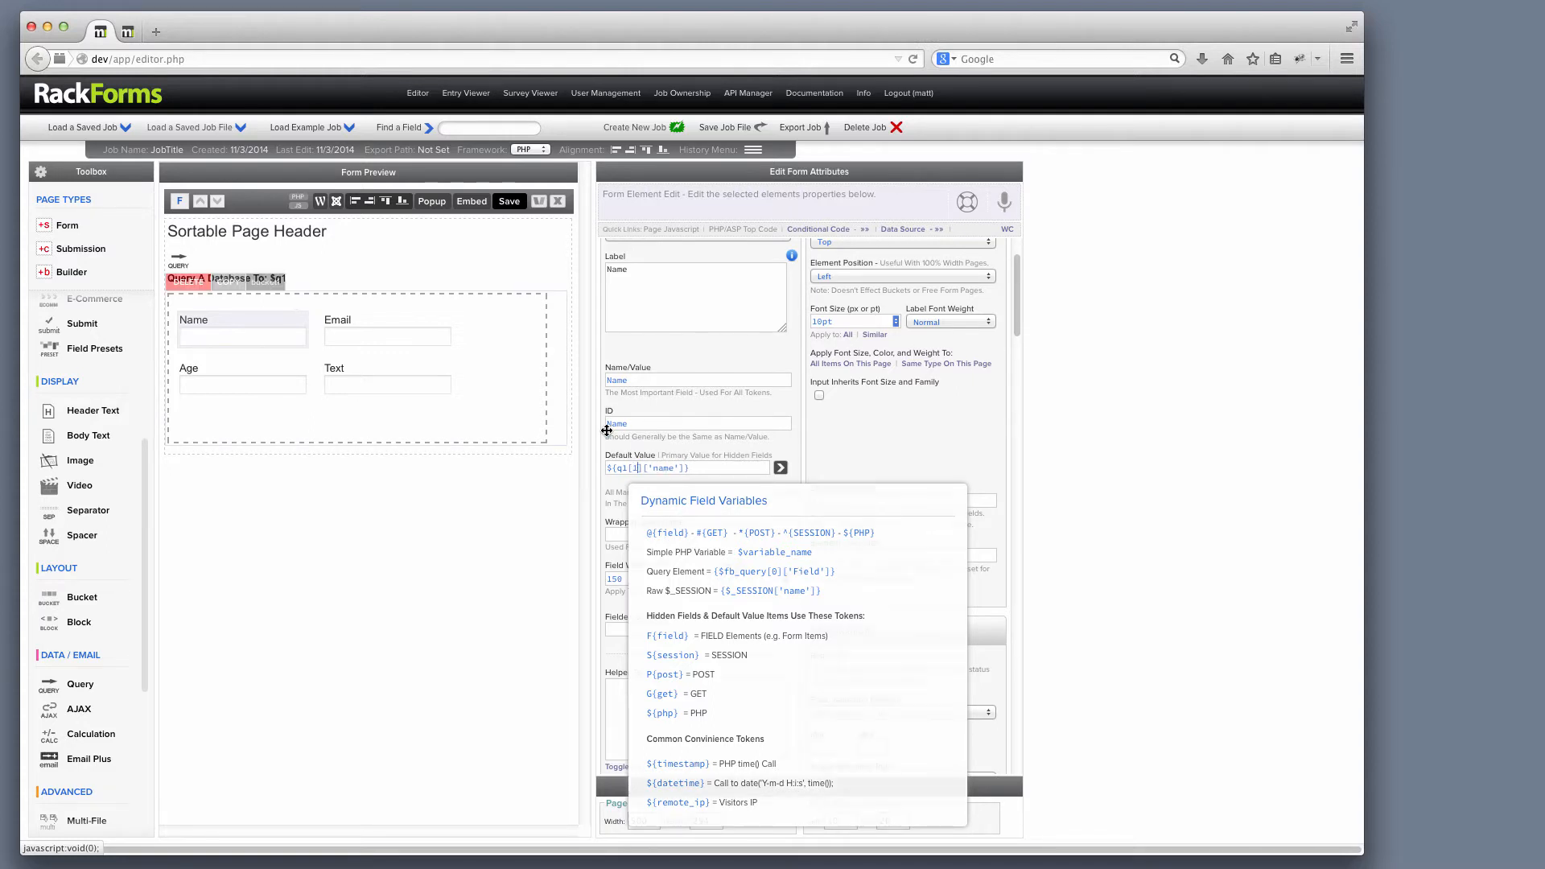
Set the row index to 1 in the default value tokens of the Email and Age fields.
click(353, 325)
click(638, 469)
mouse_move(636, 468)
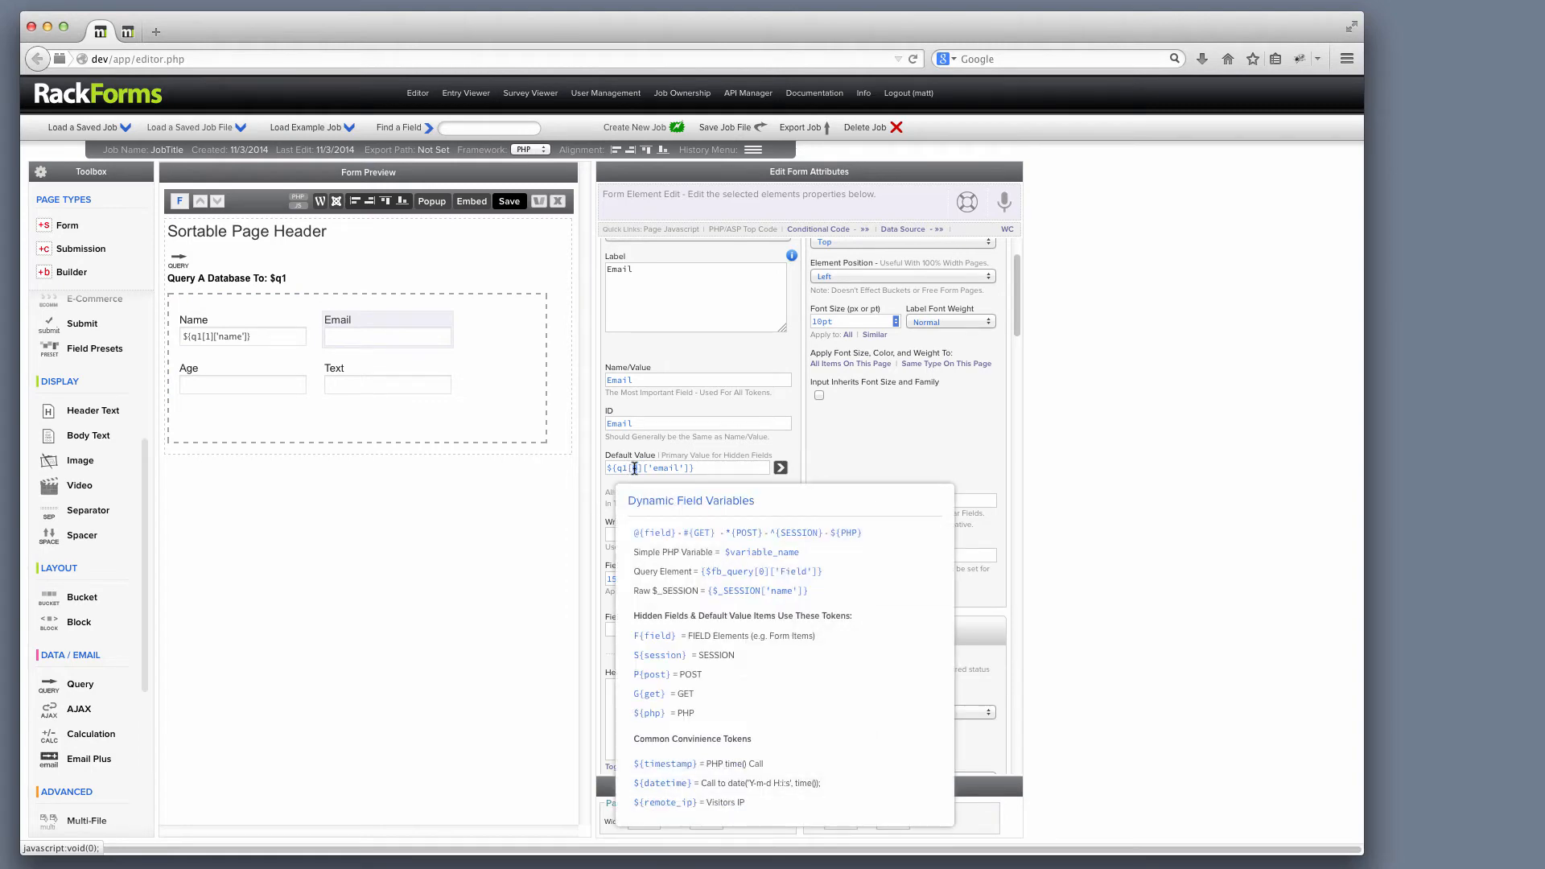
text(1)
text(1)
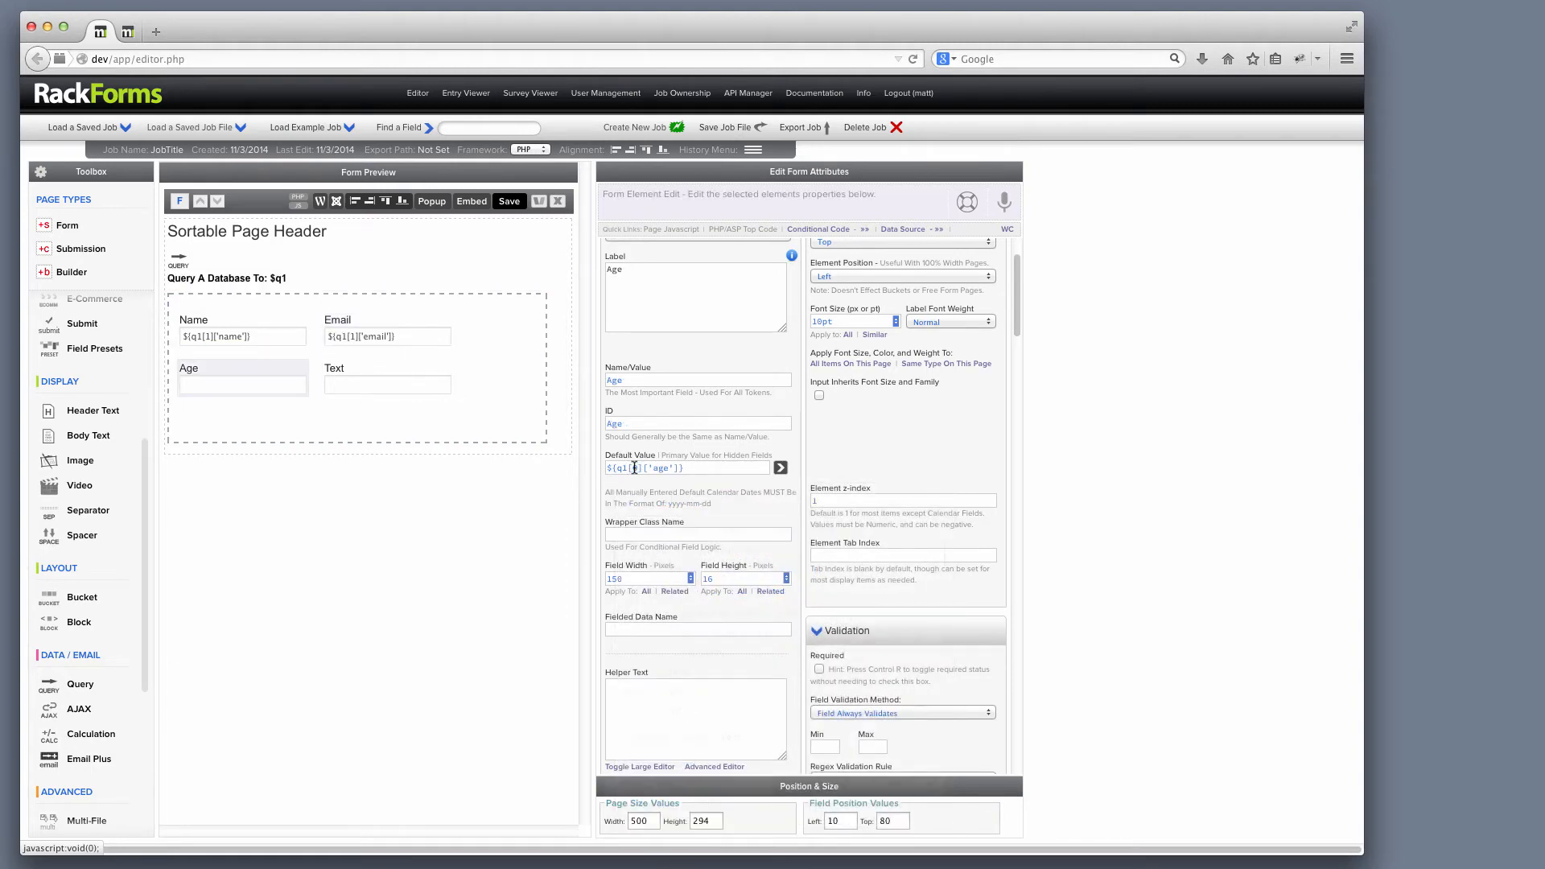
Save the job, check the Name and Email values on the generated form page, and close that page.
click(509, 203)
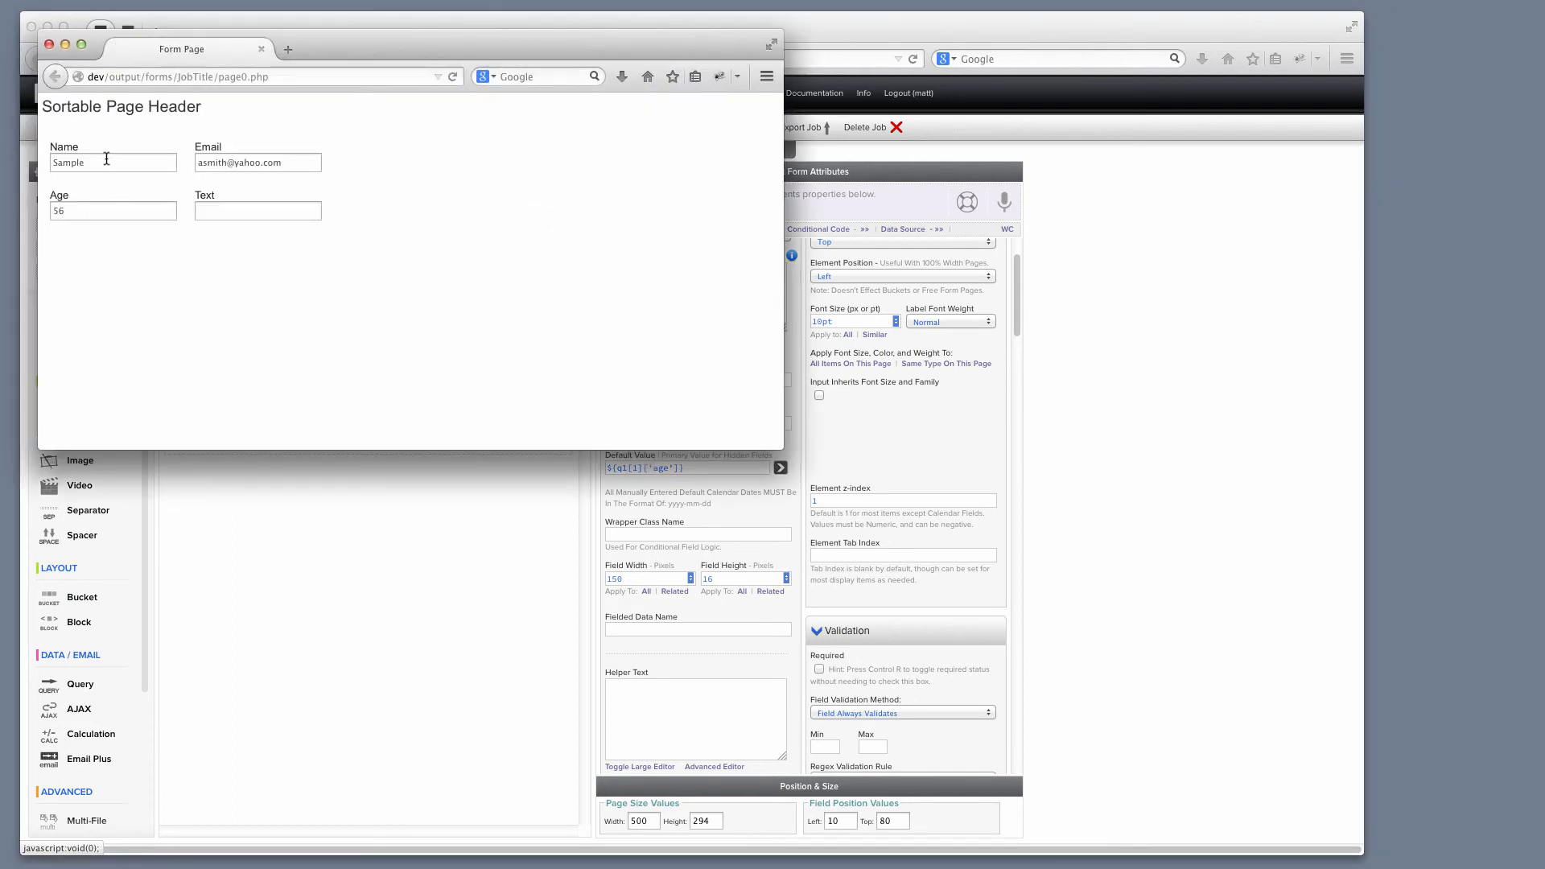
double_click(108, 162)
key(Tab)
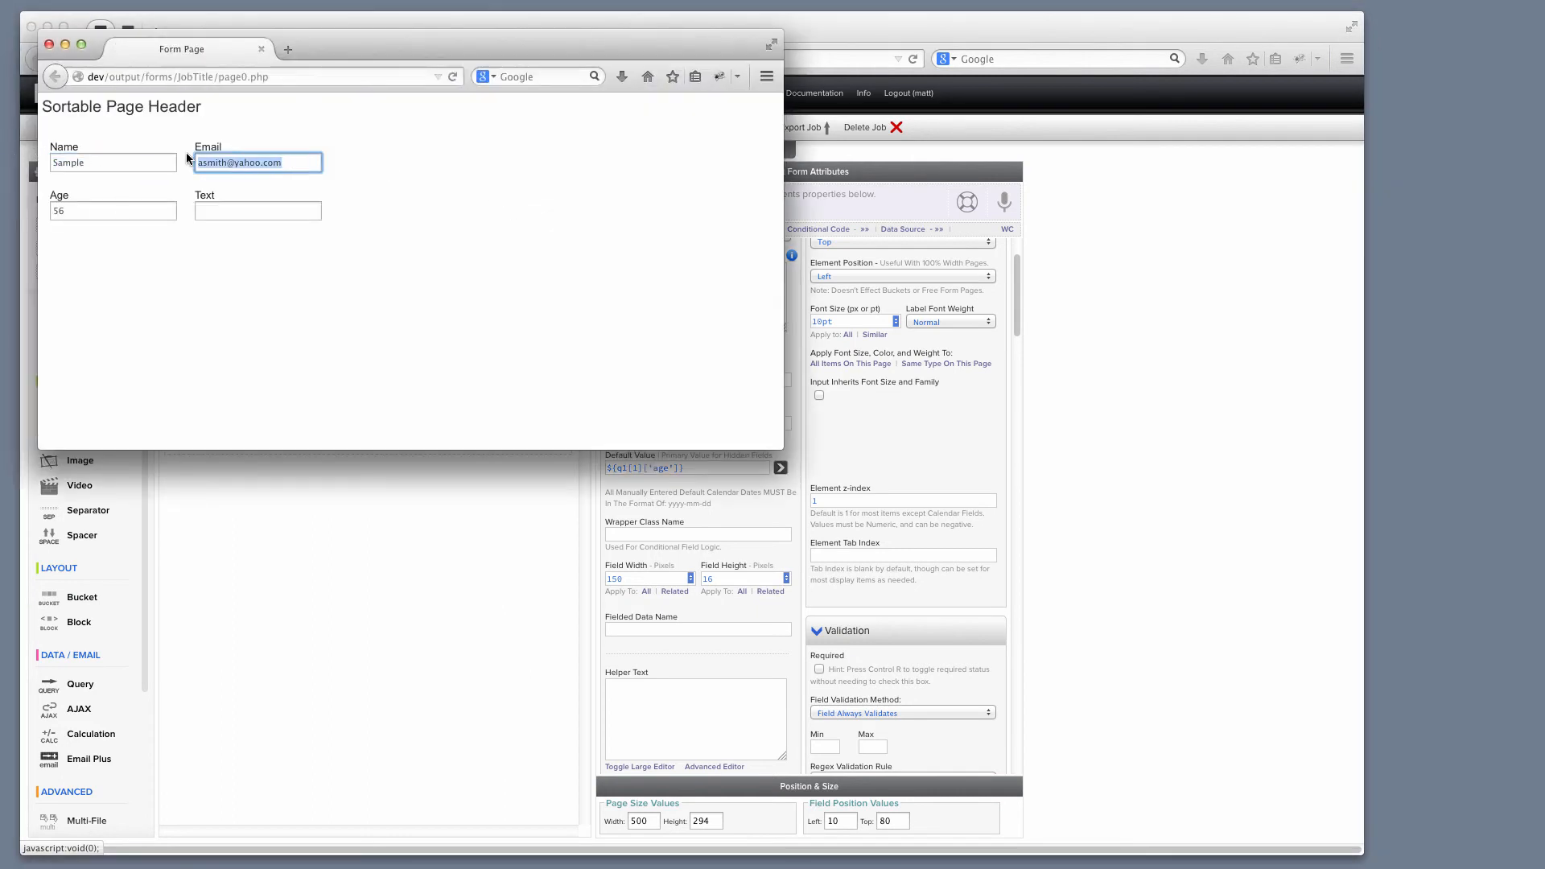
click(50, 44)
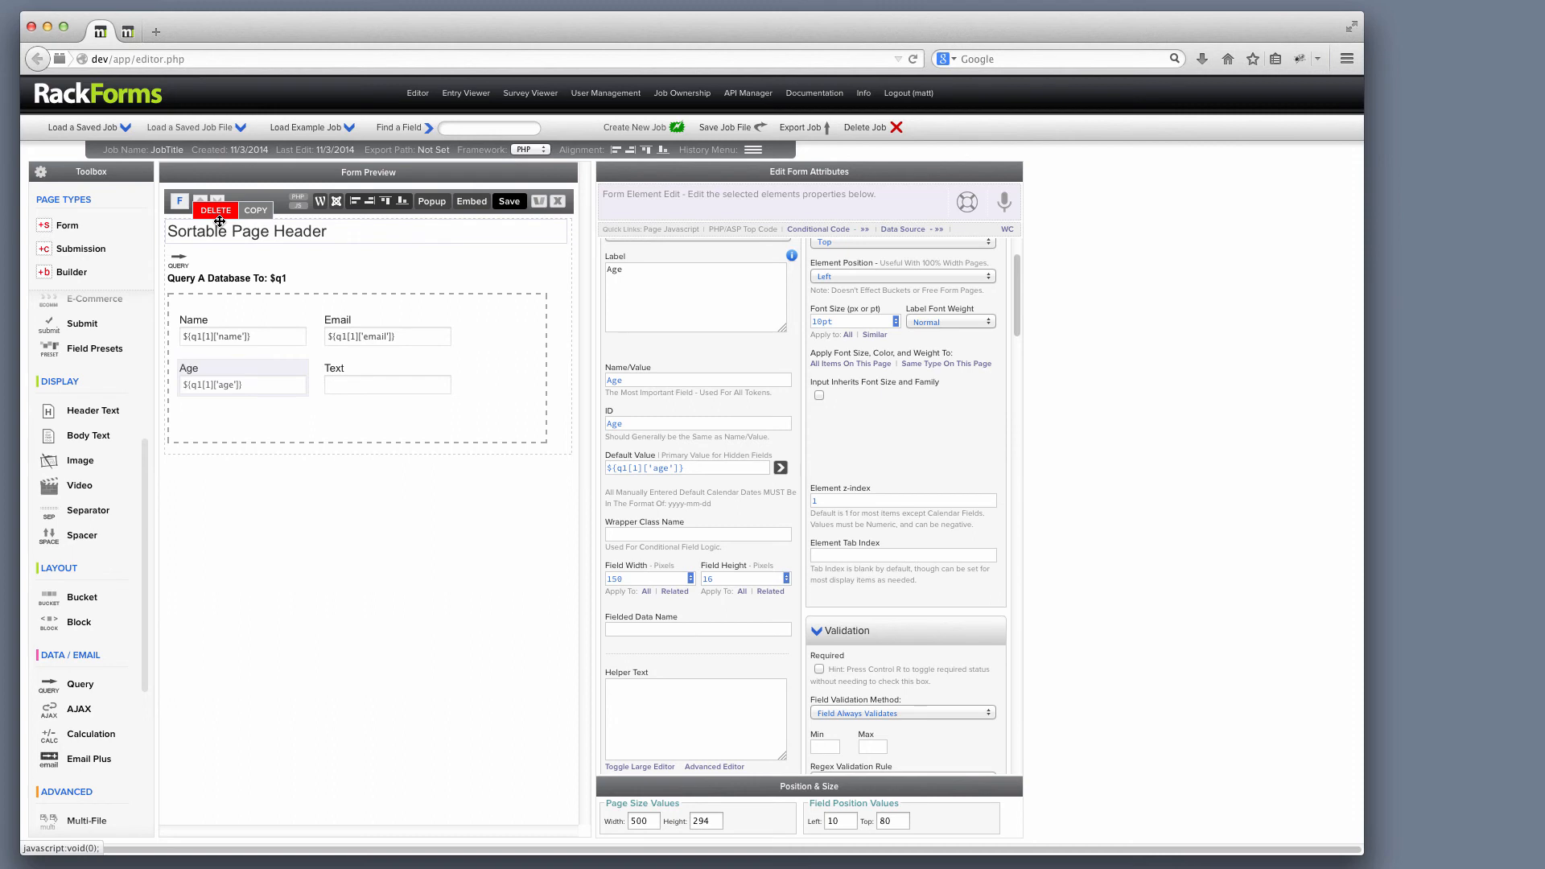